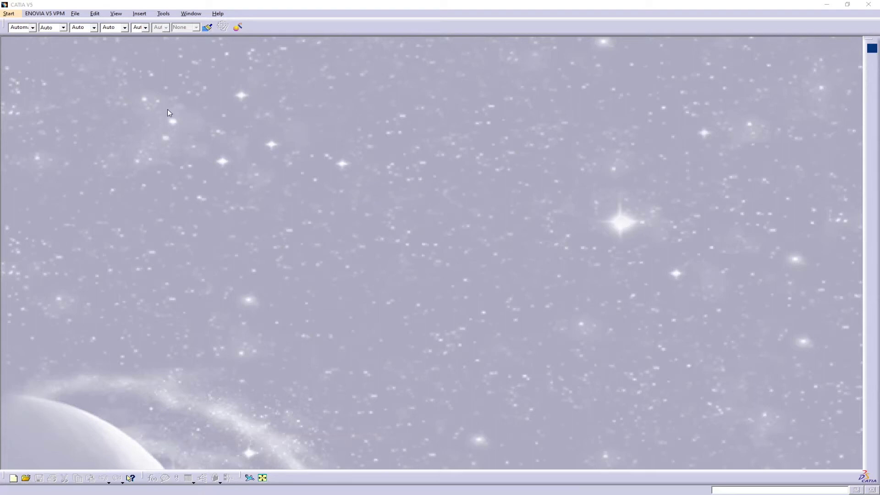
- Create a new Generative Sheetmetal Design part named Bench
left_click(9, 13)
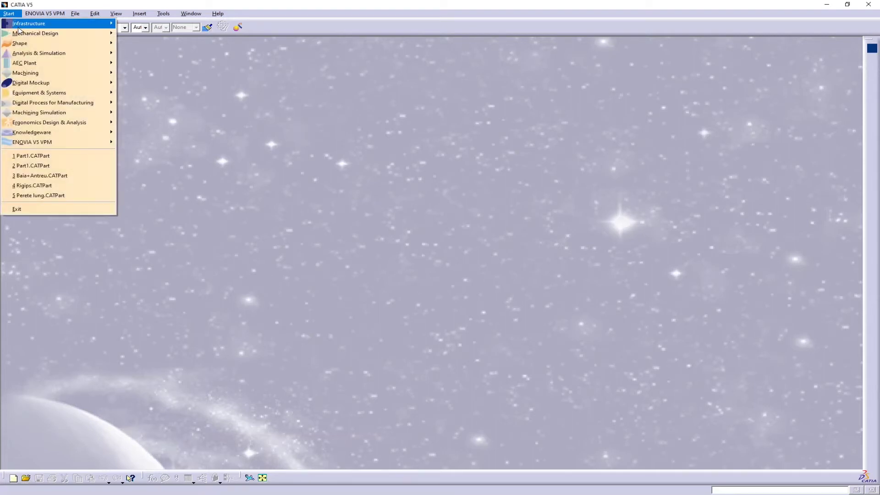
mouse_move(39, 33)
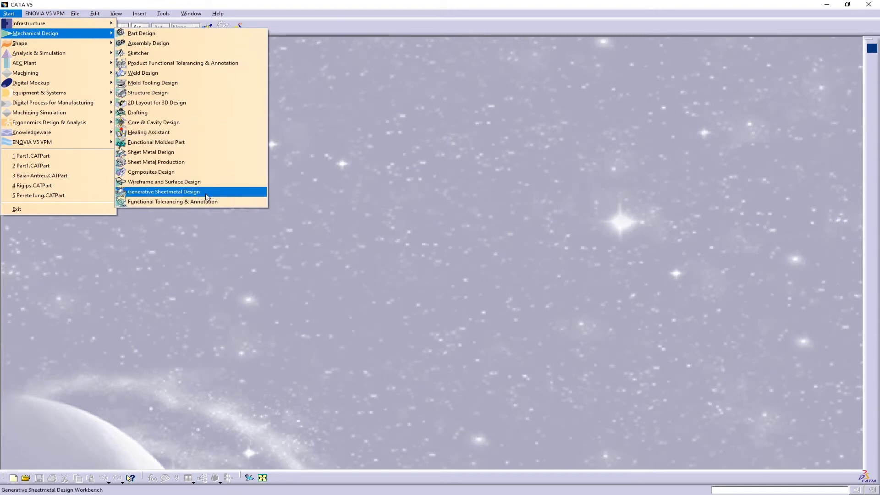
left_click(207, 193)
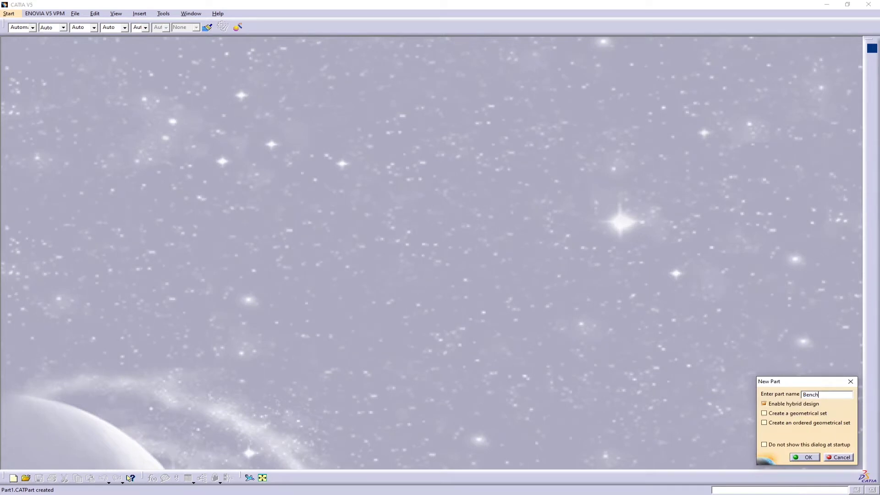
type("Bench")
key("Return")
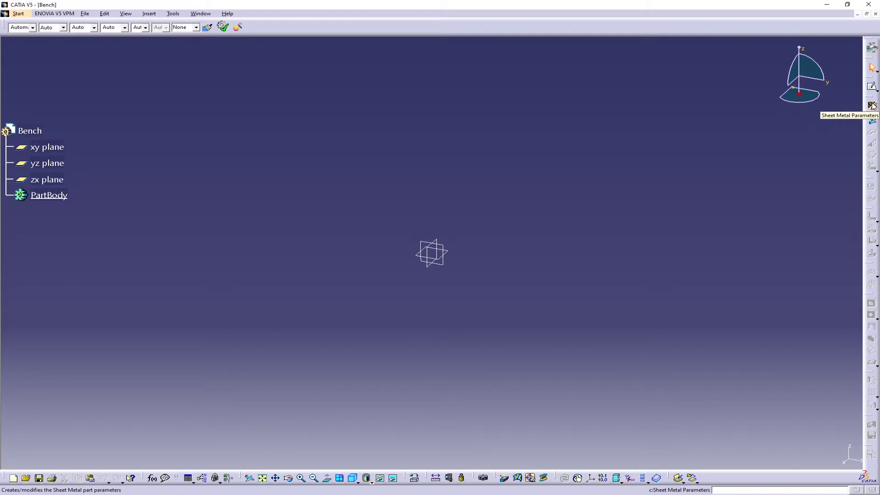
- Set the sheet metal parameters to 5 mm thickness and a 20 mm default bend radius
left_click(872, 106)
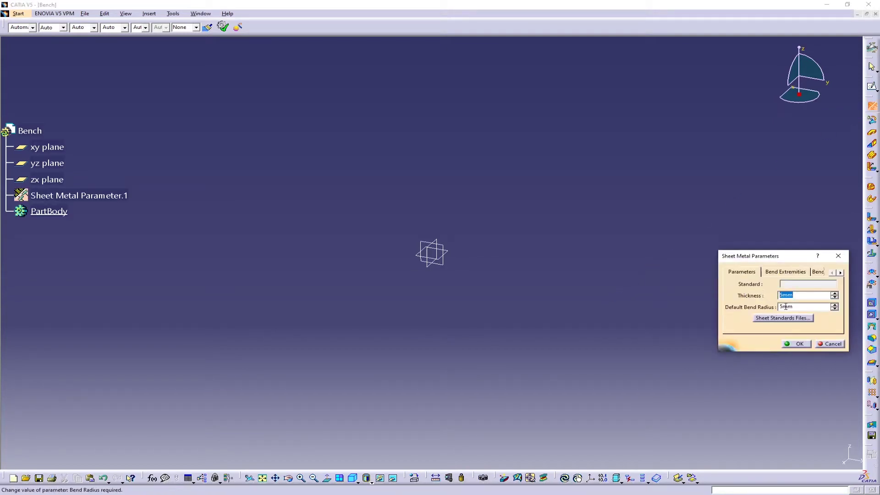
left_click_drag(797, 307, 776, 310)
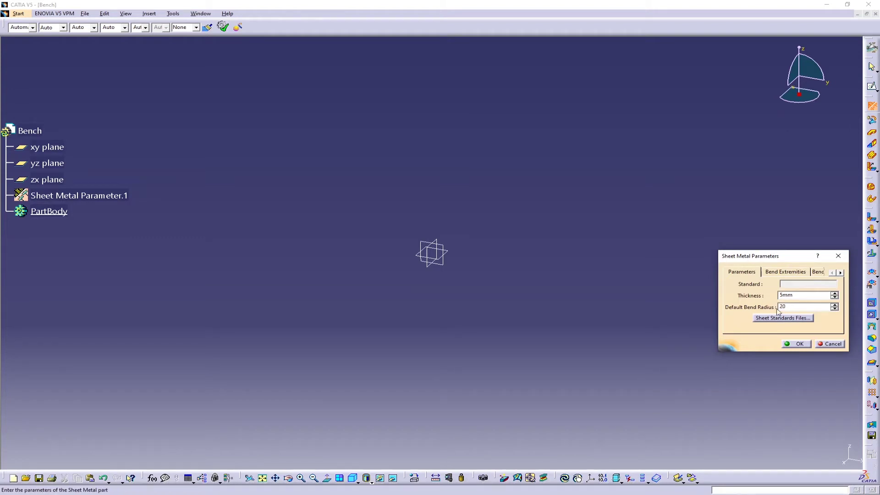
left_click(798, 343)
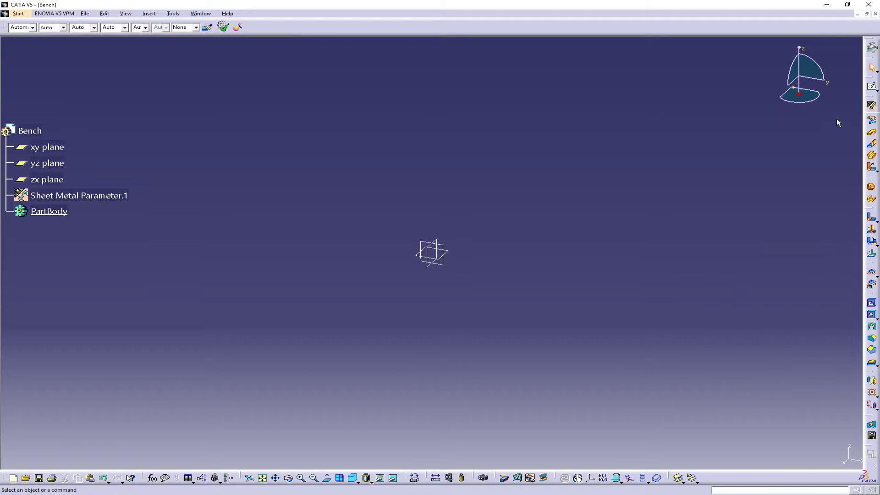
- Draw a centred rectangle at the origin in a new sketch on the xy plane
left_click(872, 86)
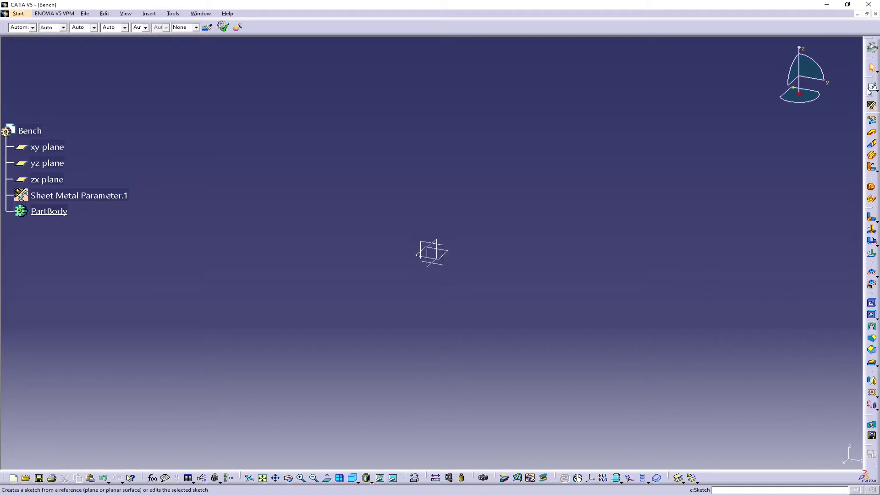
left_click(447, 250)
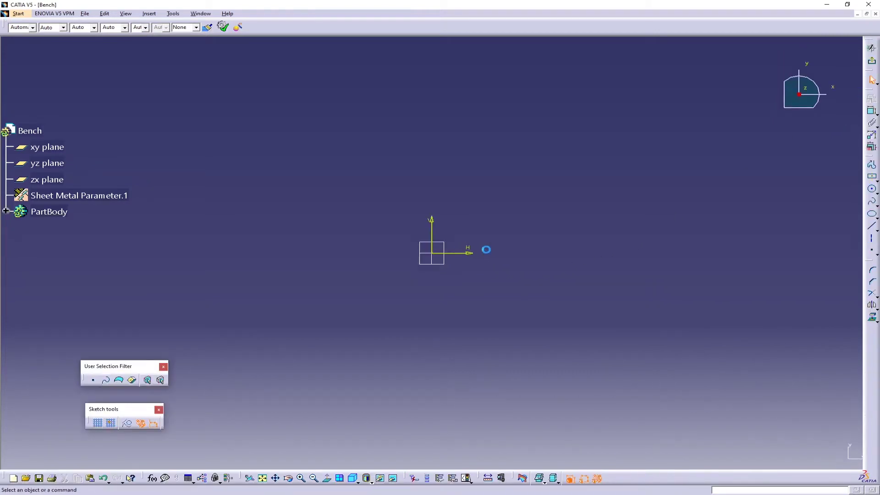
left_click(872, 177)
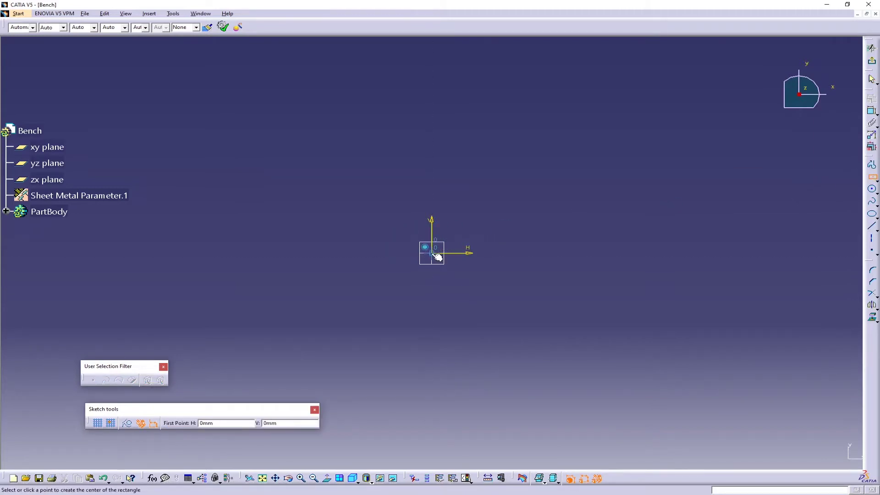
left_click(434, 256)
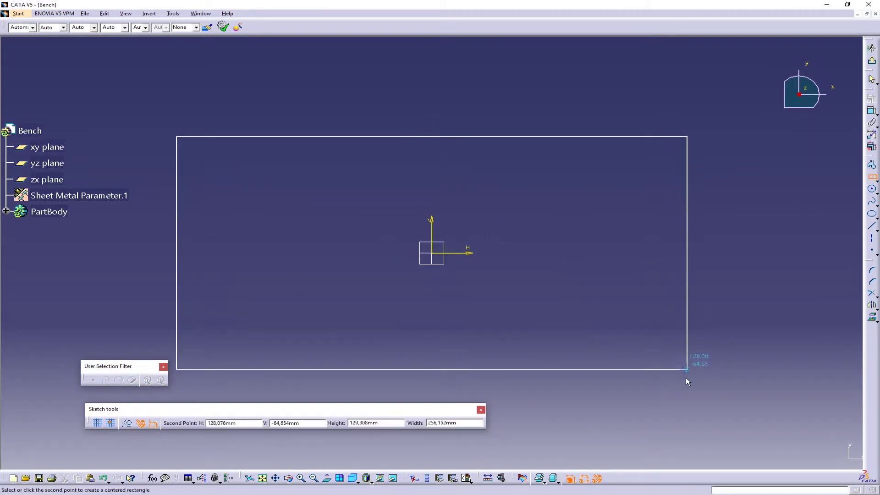
left_click(686, 378)
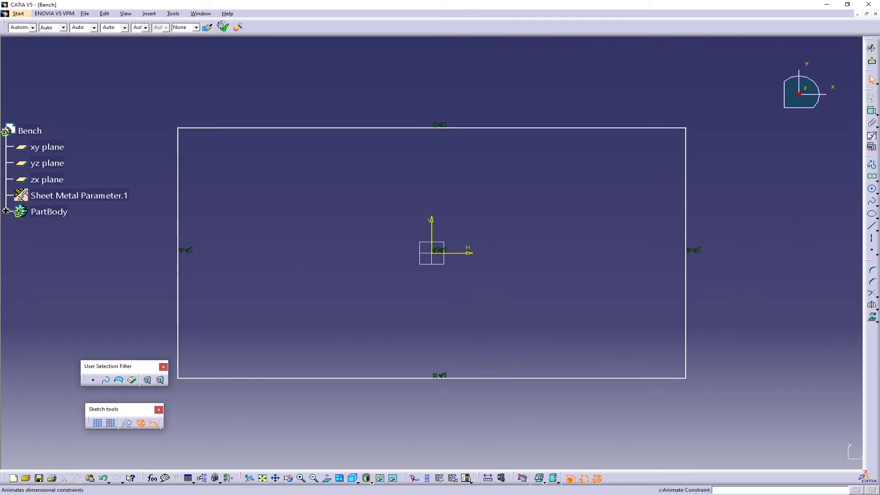
- Constrain the rectangle's width to 1000
left_click(872, 111)
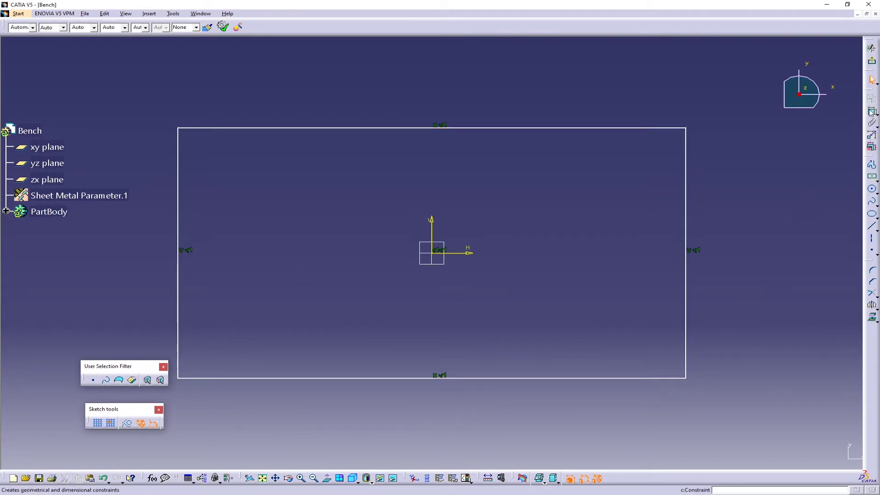
left_click(546, 128)
left_click(517, 105)
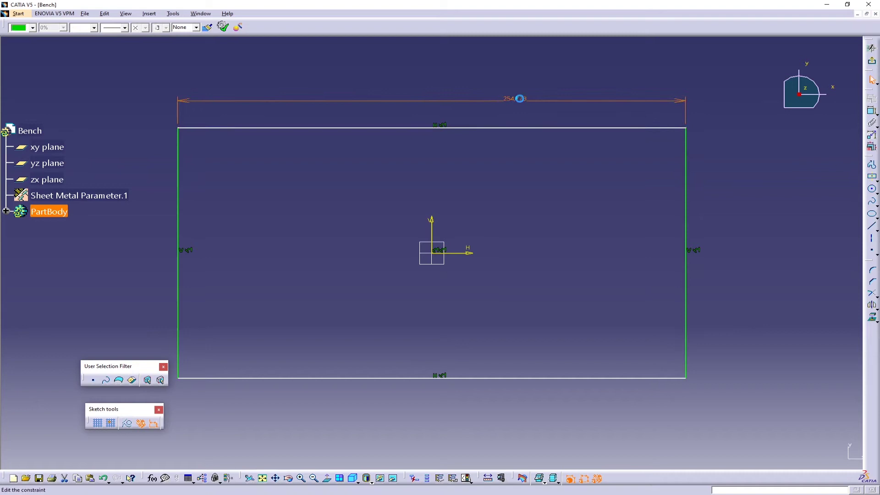
double_click(518, 99)
type("1000")
key("Return")
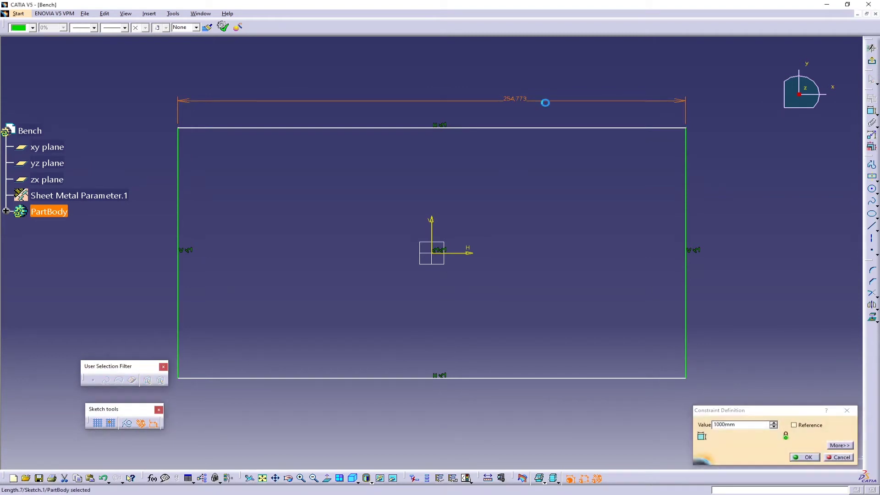
- Constrain the rectangle's height to 400 and exit the sketch
mouse_move(546, 102)
middle_mouse_down()
mouse_move(522, 266)
mouse_move(589, 247)
middle_mouse_up()
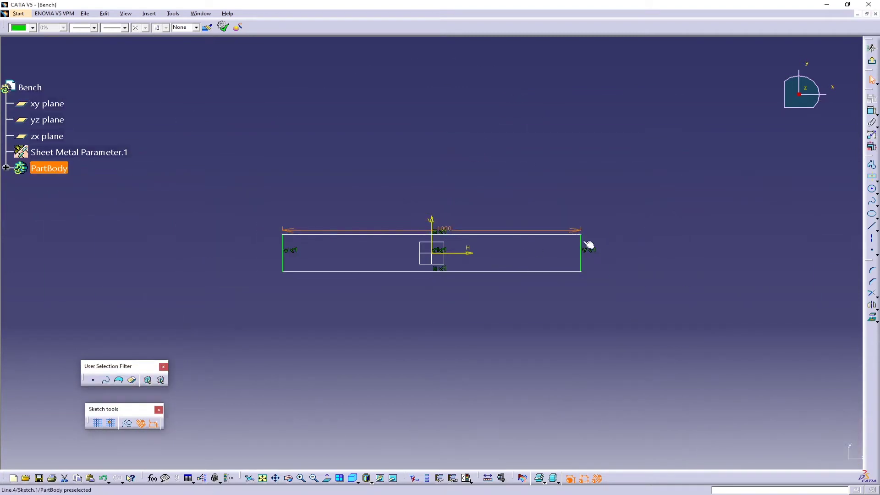
left_click(586, 264)
left_click(872, 110)
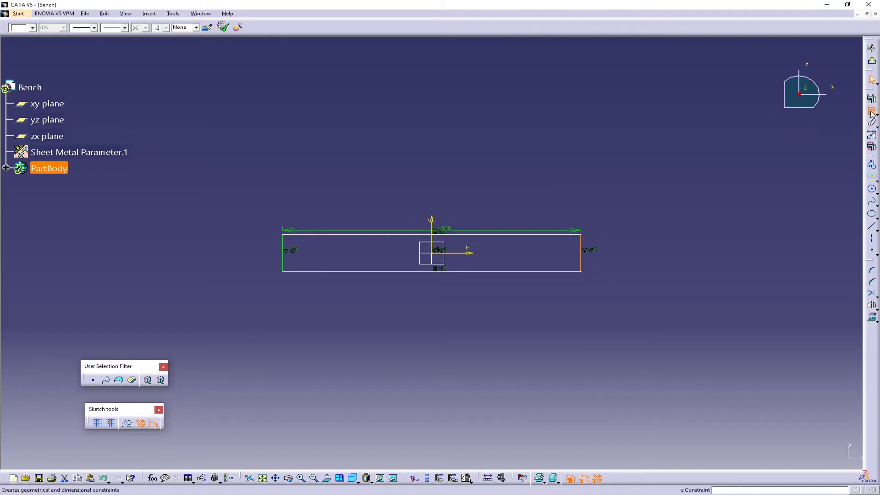
left_click(673, 255)
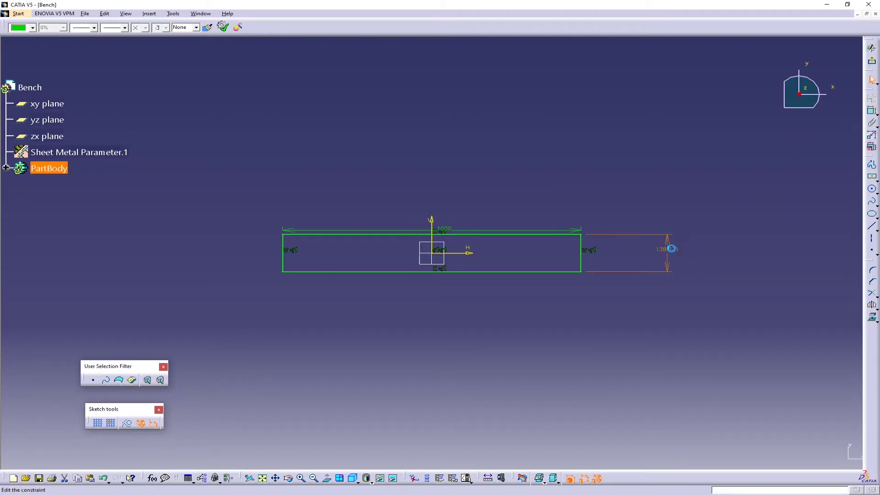
double_click(677, 252)
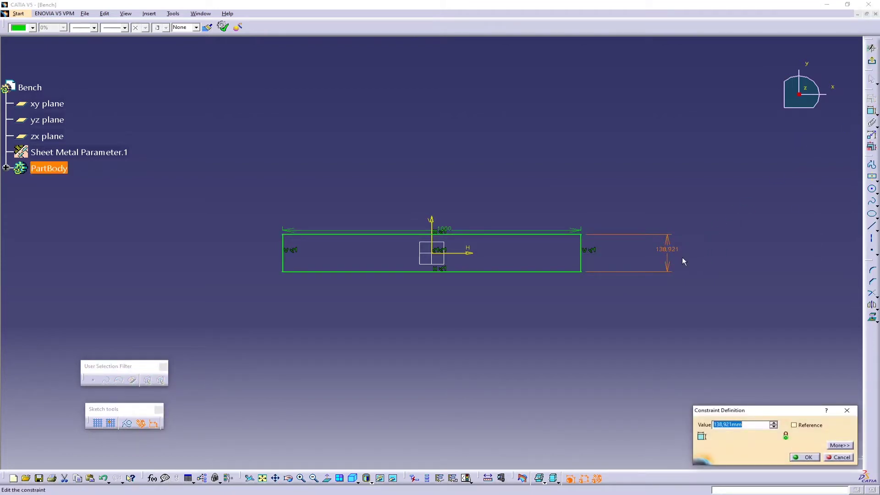
type("400")
key("Return")
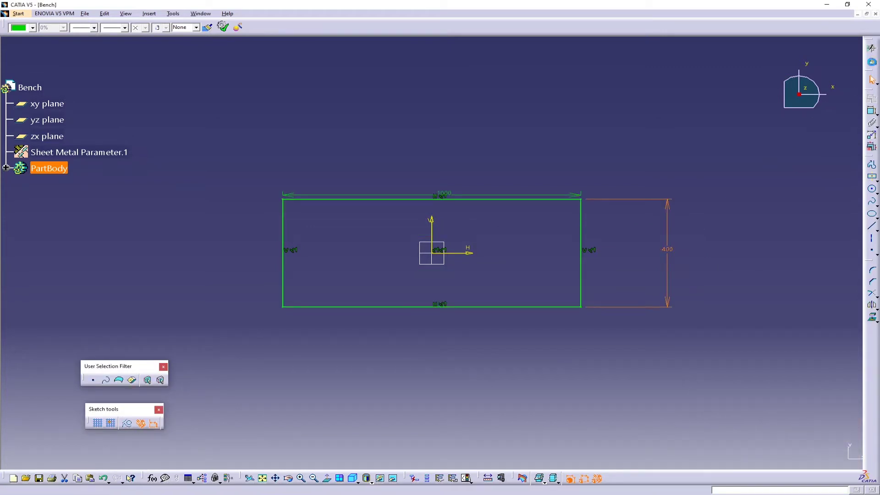
left_click(871, 47)
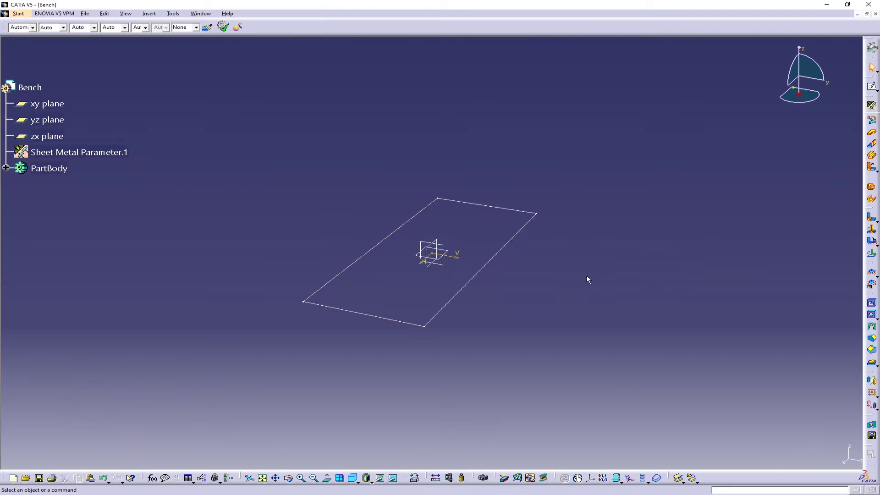
- Create a flat wall from the rectangle sketch with the material side inverted downward
mouse_move(592, 289)
middle_mouse_down()
mouse_move(609, 320)
mouse_move(530, 357)
mouse_move(450, 291)
mouse_move(503, 314)
mouse_move(461, 261)
middle_mouse_up()
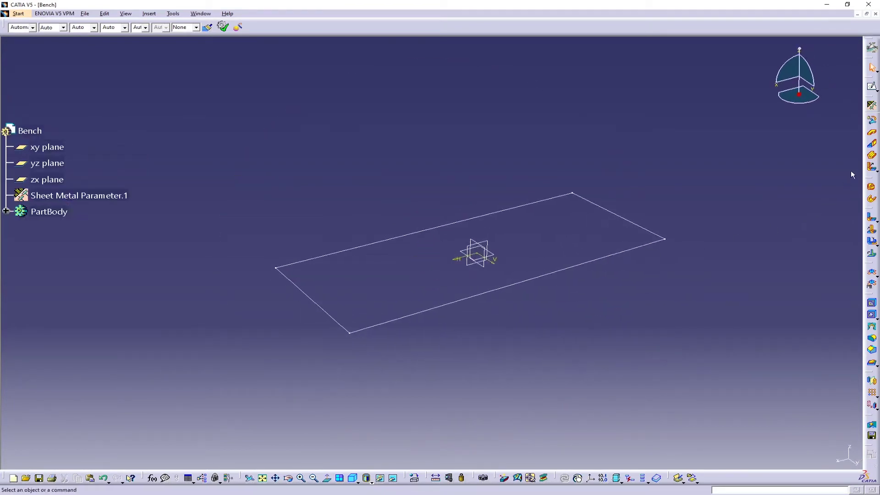
left_click(873, 134)
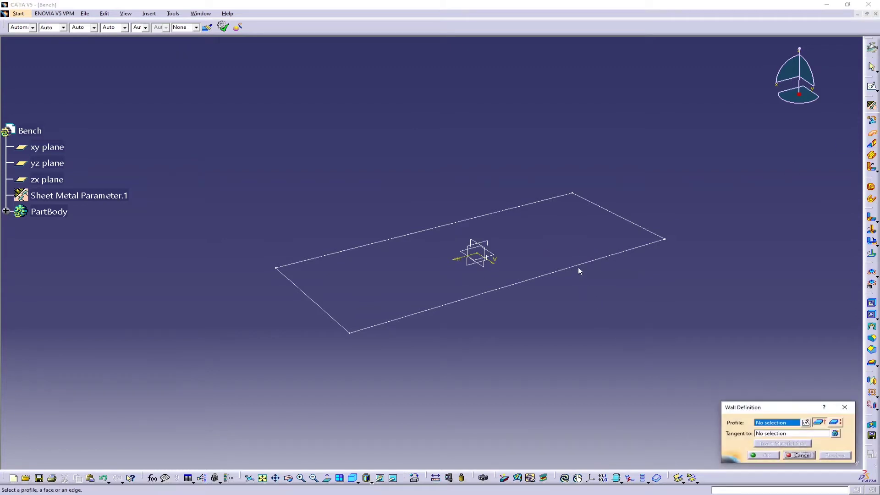
left_click(579, 268)
left_click(481, 237)
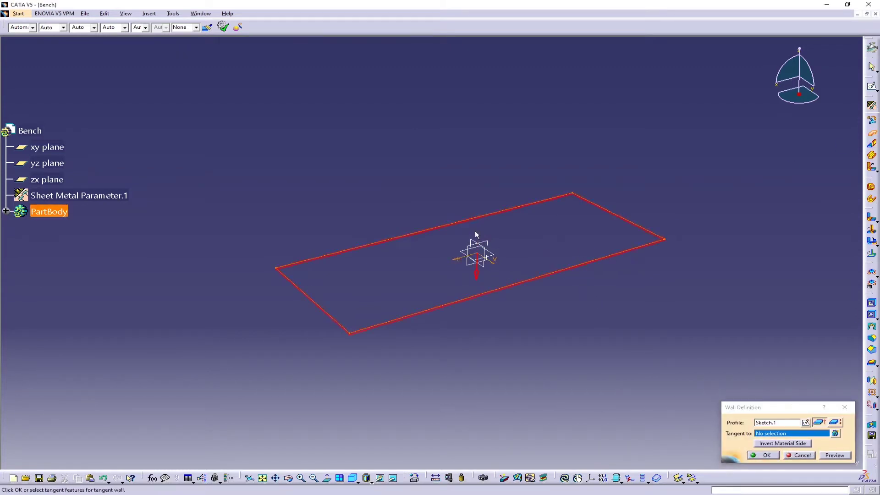
left_click(766, 455)
middle_click_drag(440, 338, 504, 293)
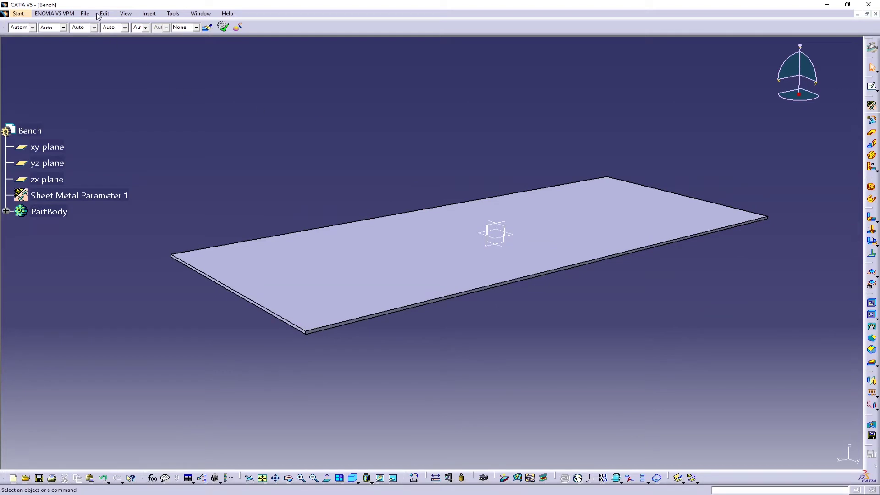
- Switch the render style to Parallel projection and recentre the plate
left_click(125, 14)
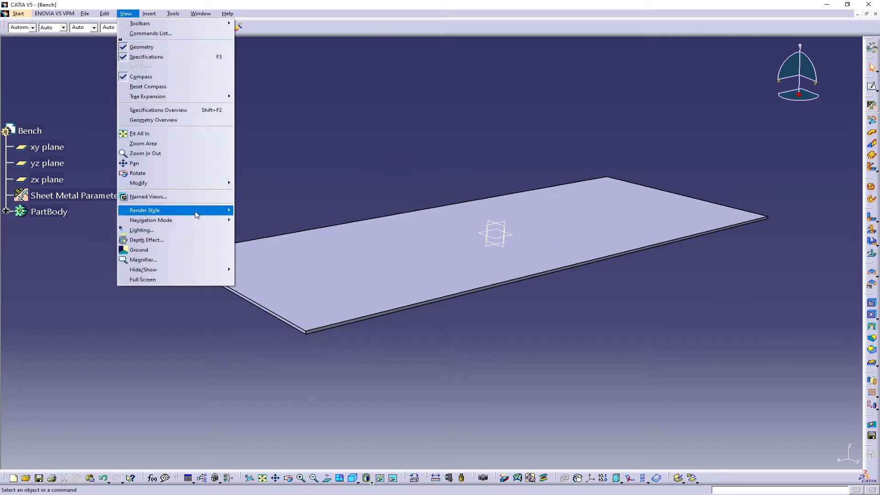
mouse_move(197, 215)
left_click(275, 305)
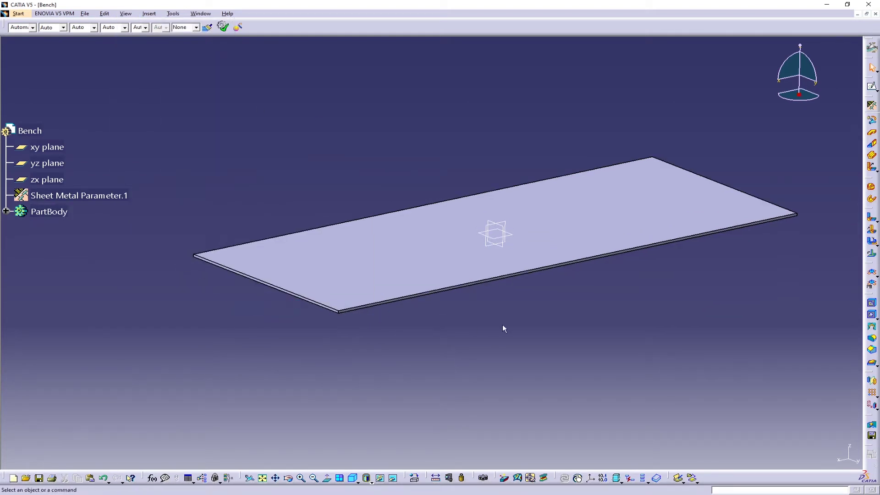
middle_click_drag(493, 286, 520, 304)
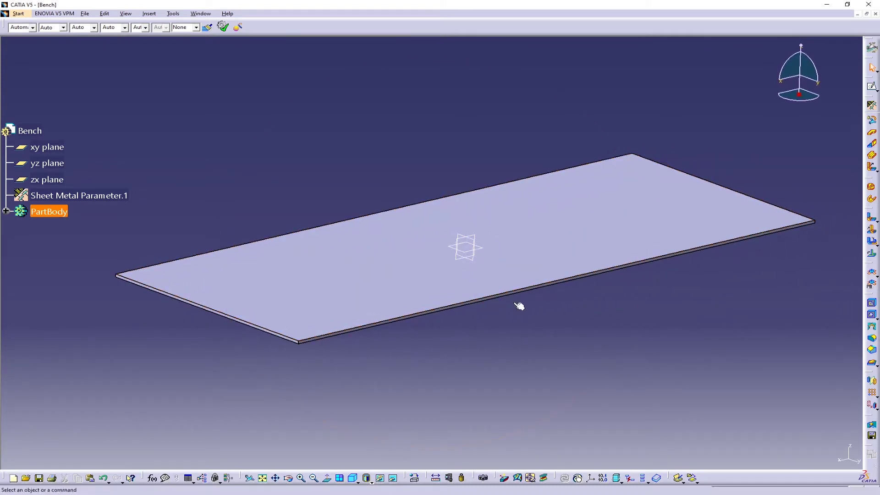
- Set up a flange with 350 mm length and 100° angle
left_click(872, 169)
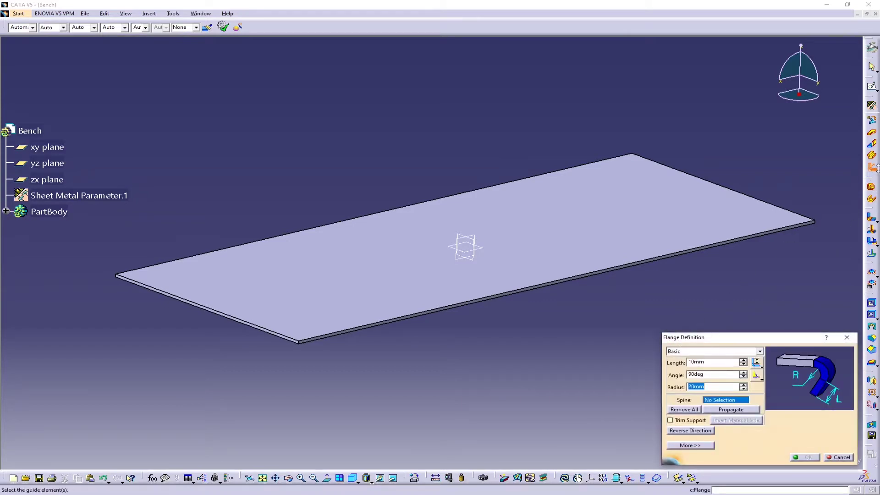
left_click(876, 170)
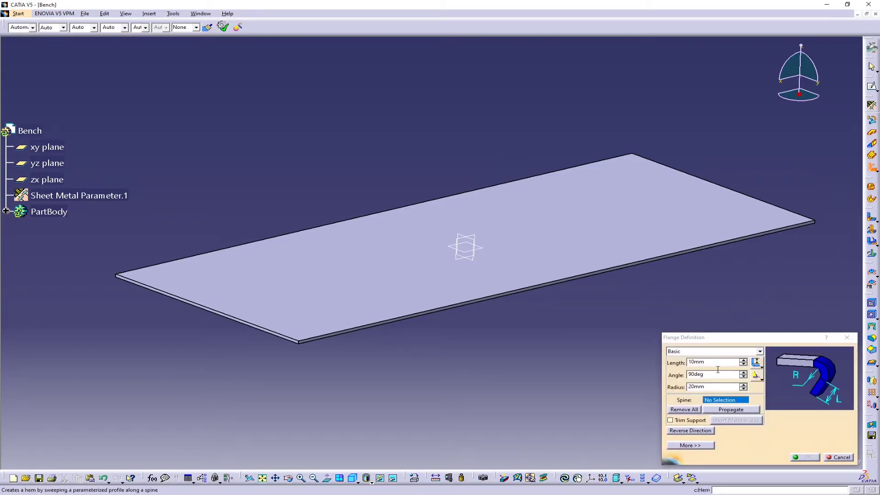
left_click_drag(713, 362, 673, 365)
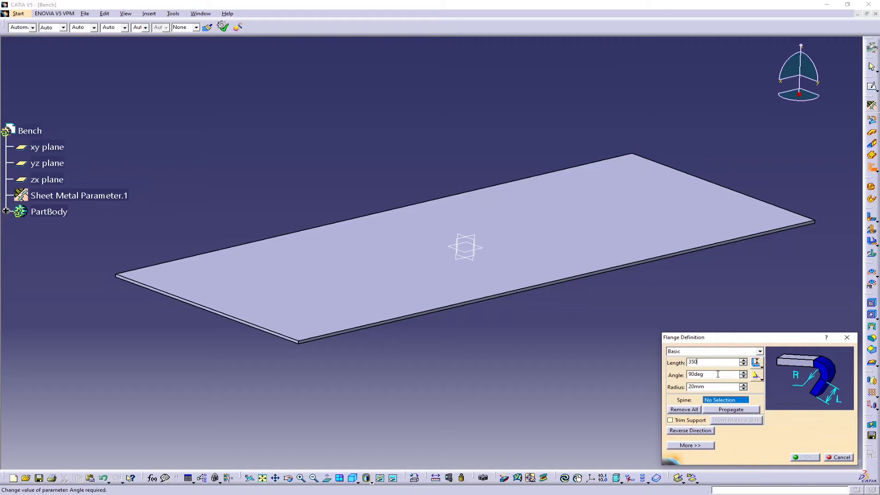
key("Return")
key("Tab")
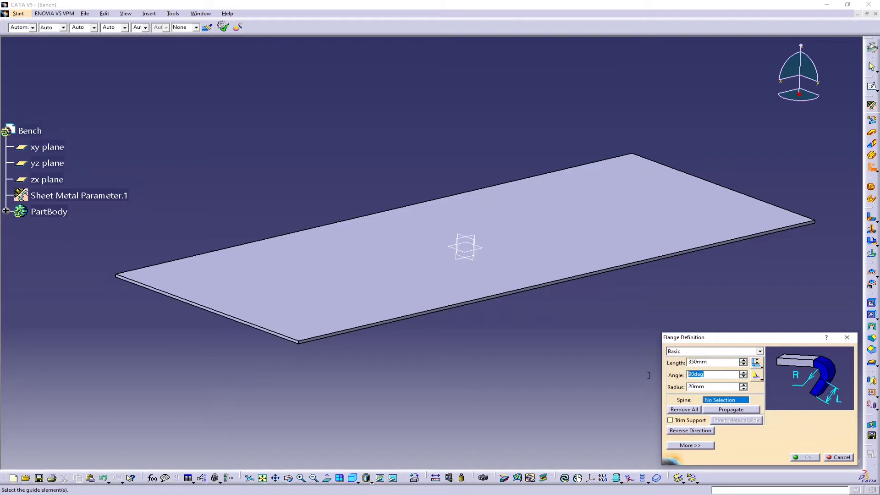
type("100")
key("Return")
- Use the plate's front edge as spine, reverse it downward, and create the flange
left_click(266, 335)
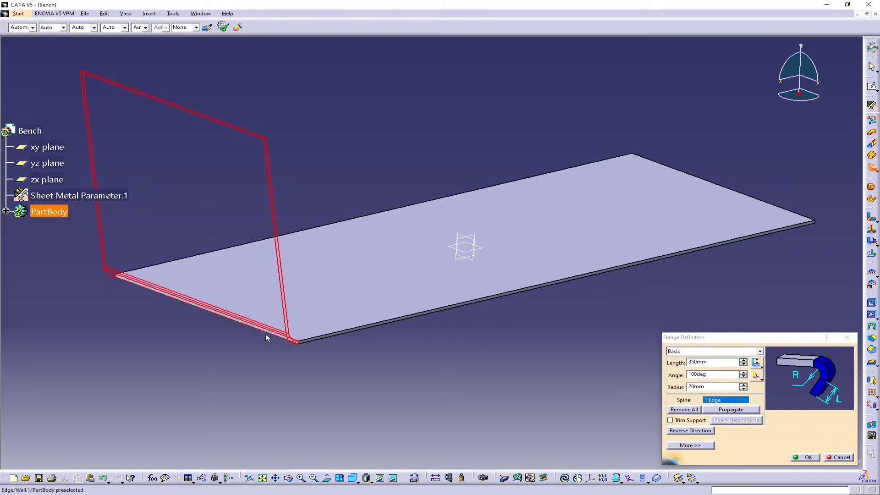
left_click(690, 431)
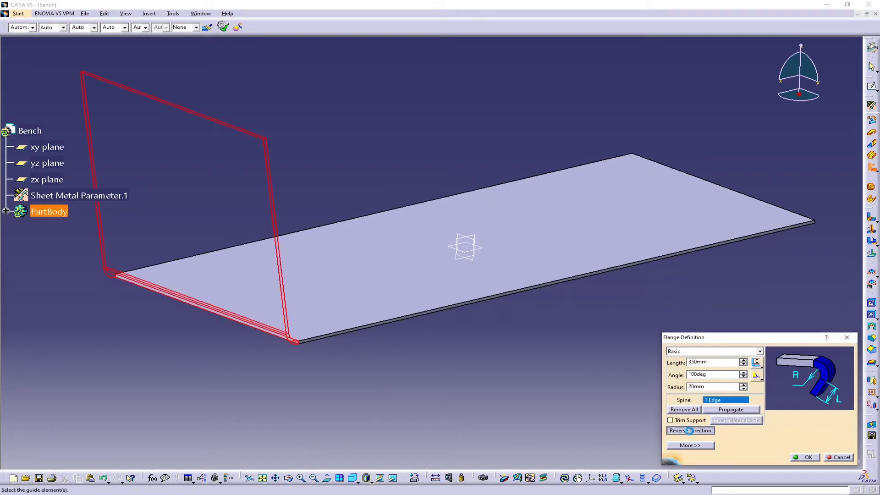
middle_click_drag(399, 354, 287, 269)
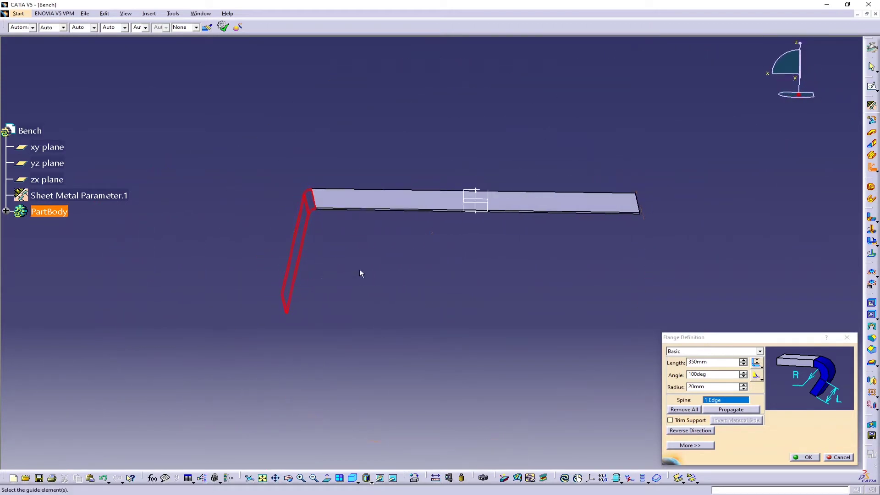
middle_click_drag(360, 273, 412, 284)
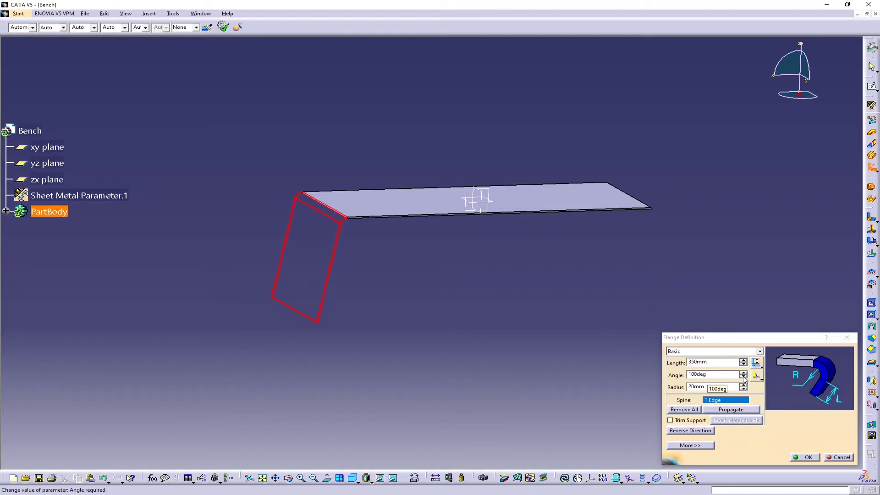
middle_click_drag(425, 279, 345, 270)
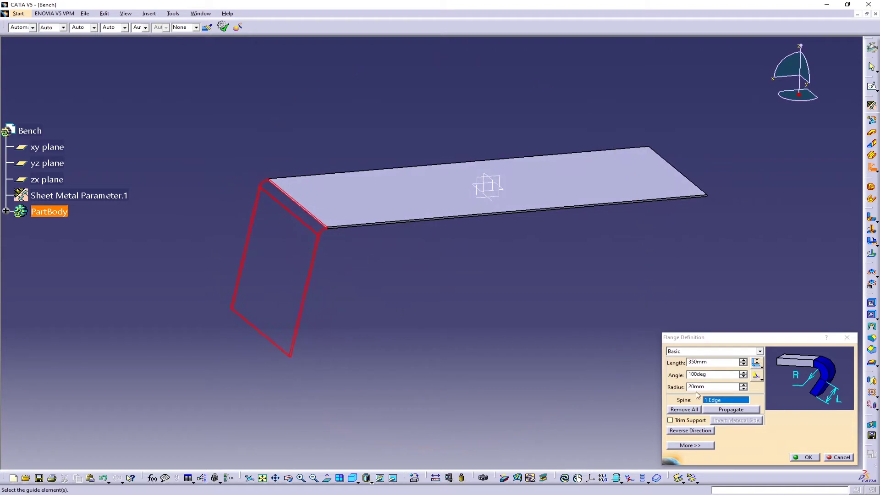
left_click(799, 457)
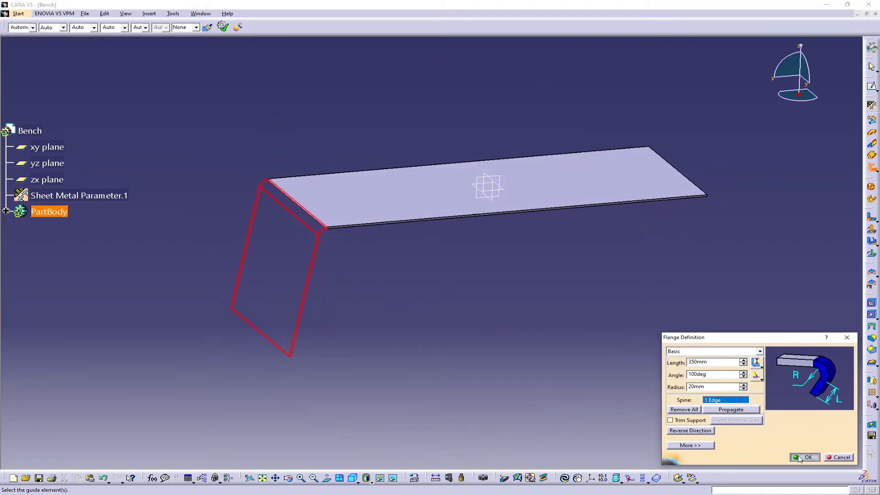
middle_click_drag(319, 267, 334, 265)
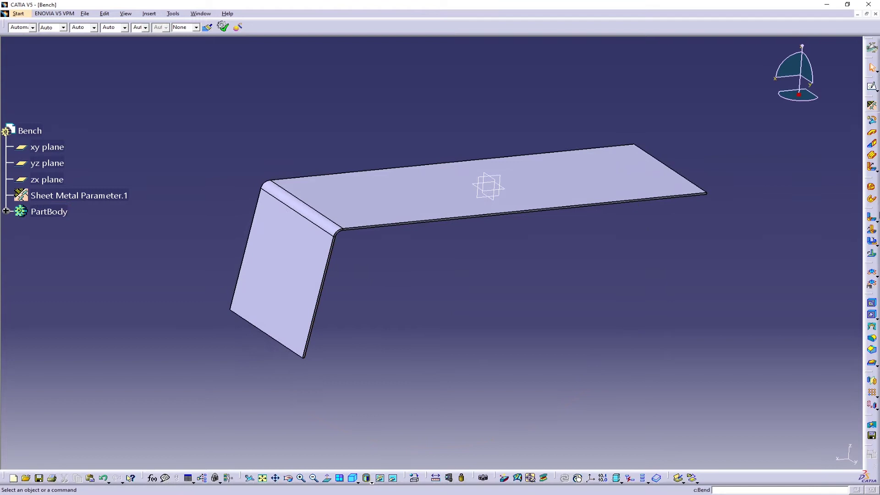
- Add a 70 mm foot flange along the leg's bottom edge
left_click(872, 154)
middle_click_drag(515, 253, 414, 188)
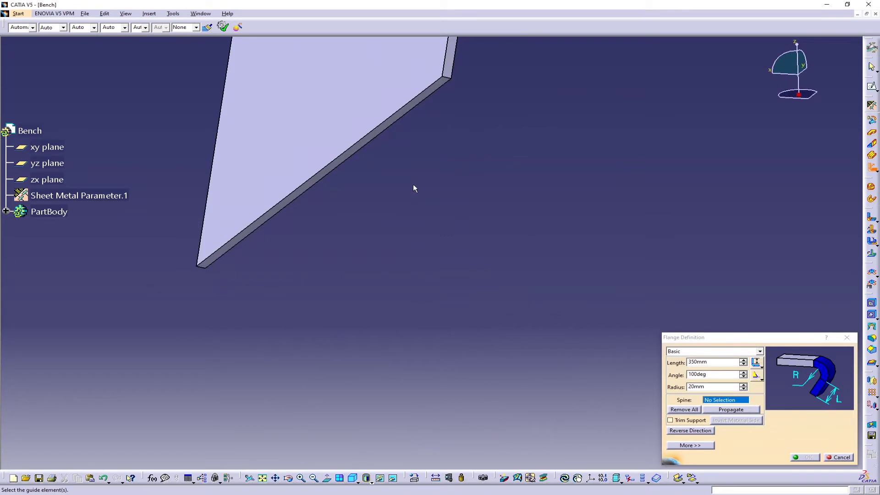
left_click(390, 131)
middle_click_drag(400, 137, 419, 336)
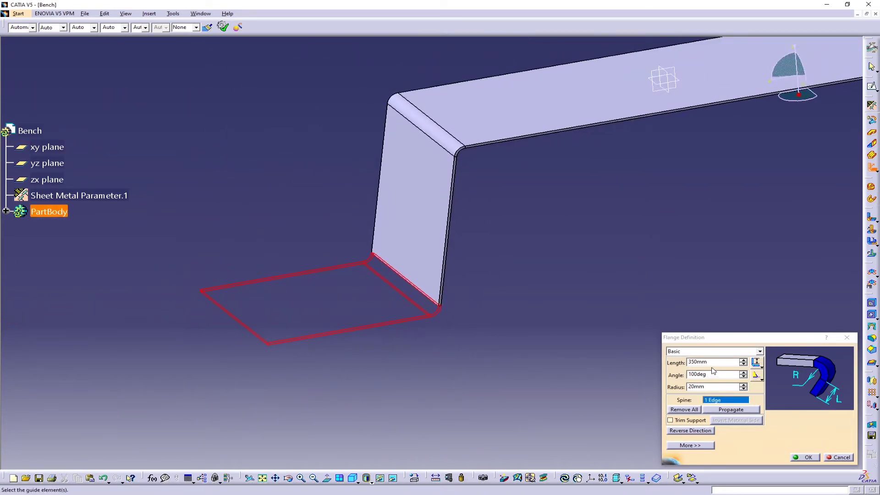
left_click_drag(713, 363, 666, 365)
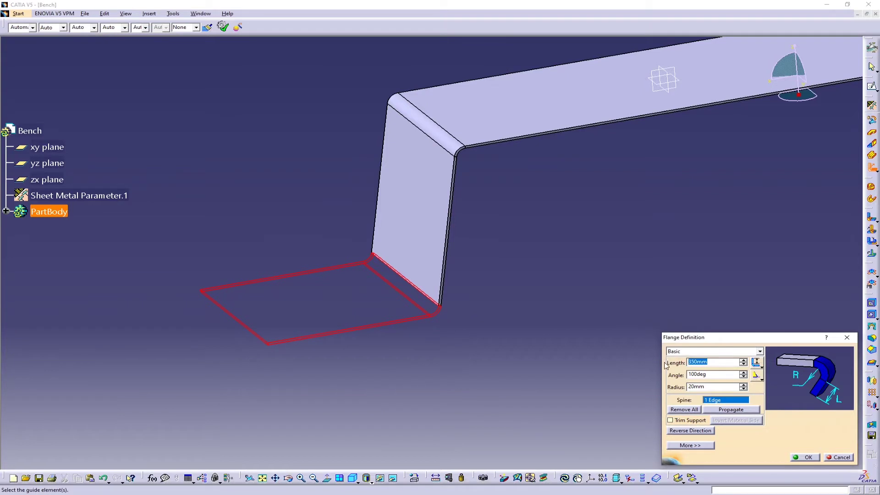
type("70")
left_click(806, 457)
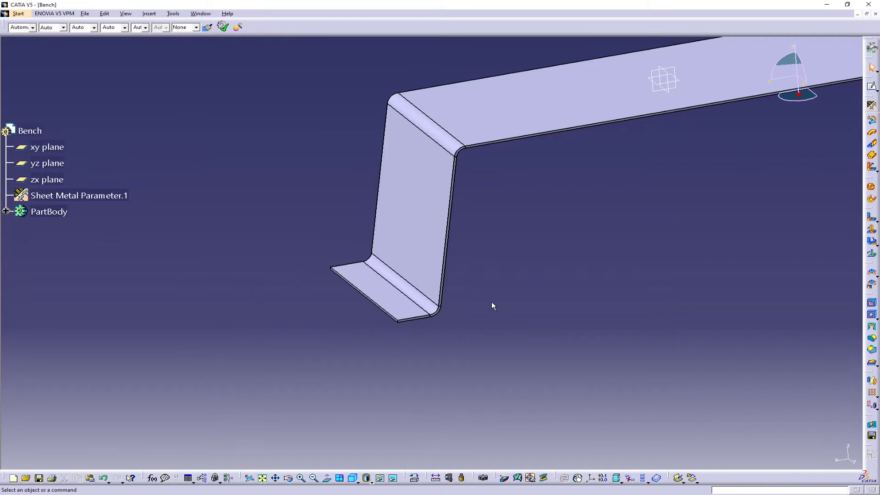
middle_click_drag(508, 255, 302, 293)
middle_click_drag(590, 271, 550, 232)
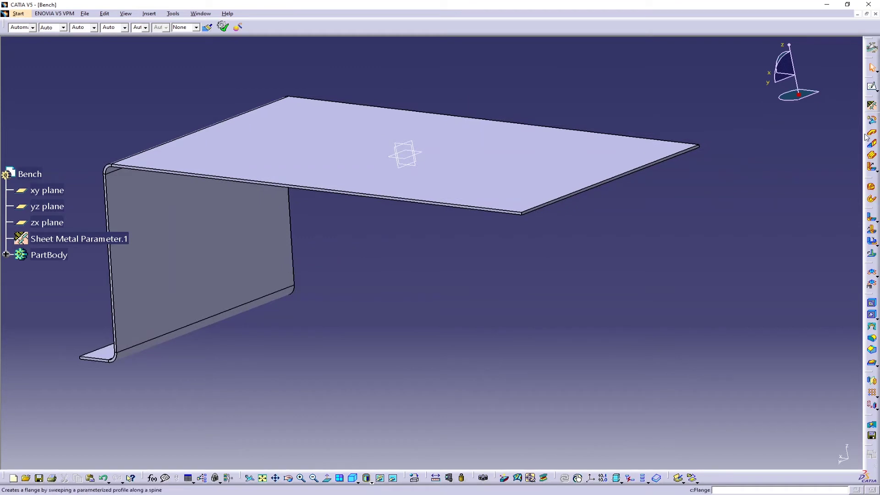
- Bend a reversed 350 mm leg flange down from the seat's far edge
left_click(871, 166)
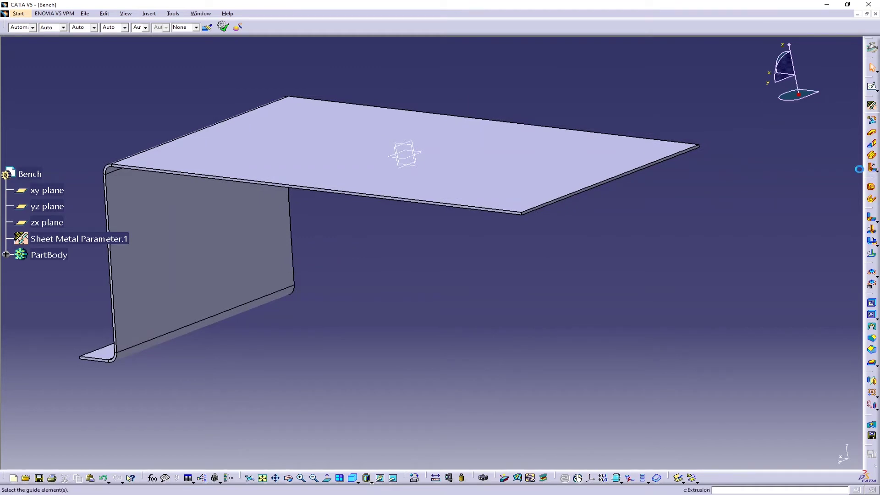
left_click(573, 198)
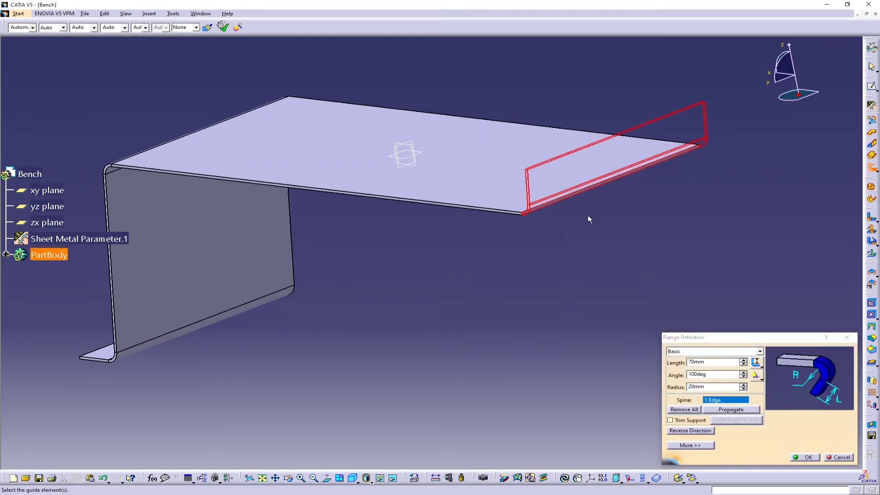
left_click(690, 430)
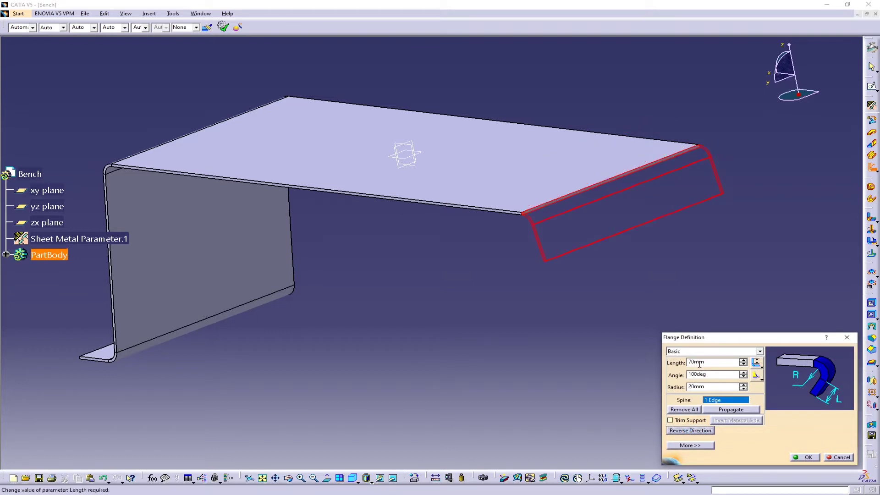
double_click(708, 363)
type("350")
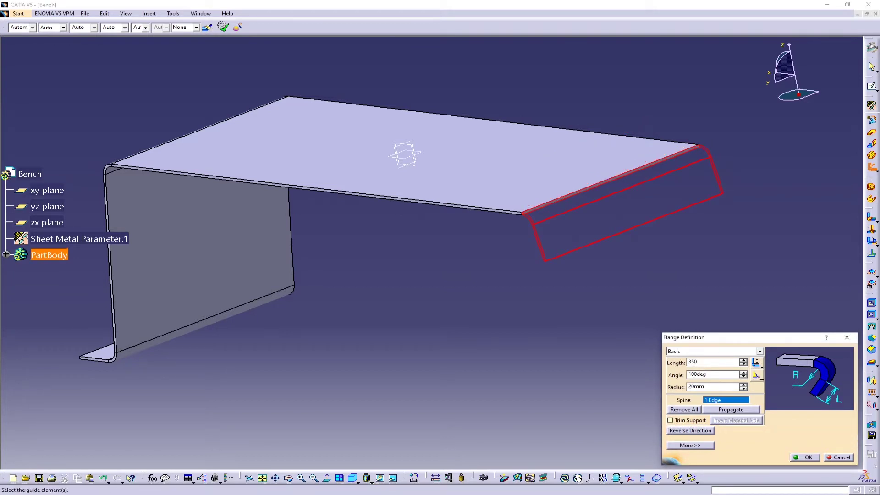
left_click(816, 458)
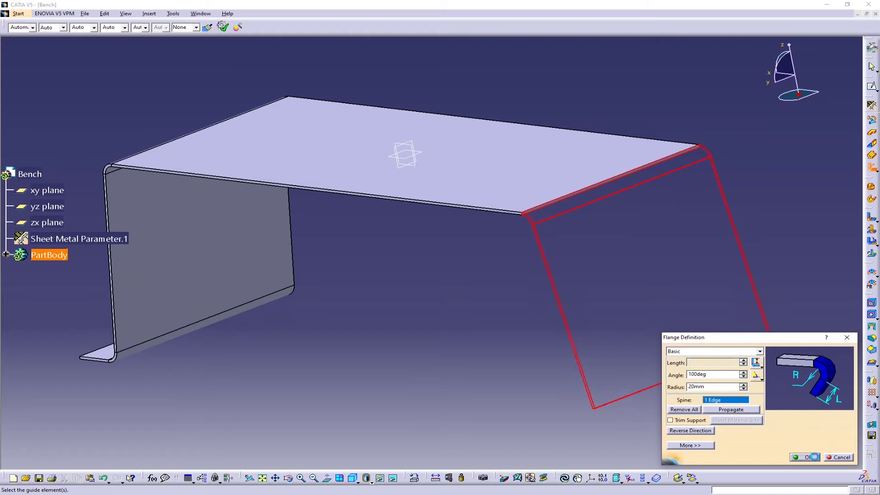
left_click(871, 133)
middle_click_drag(550, 324, 499, 261)
middle_click_drag(414, 261, 409, 405)
left_click(453, 381)
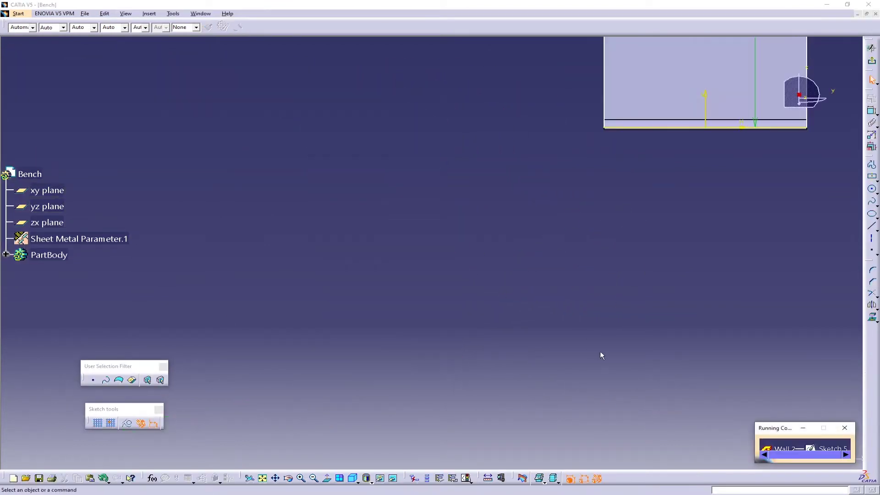
left_click(872, 48)
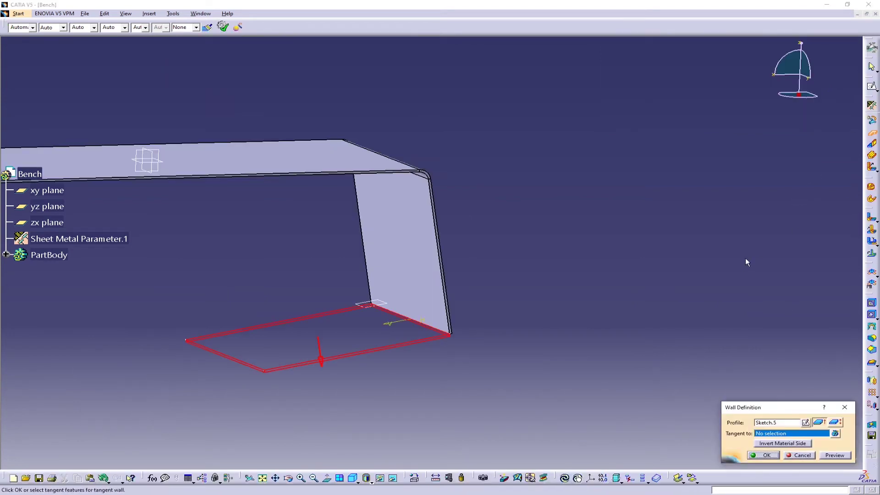
left_click(801, 456)
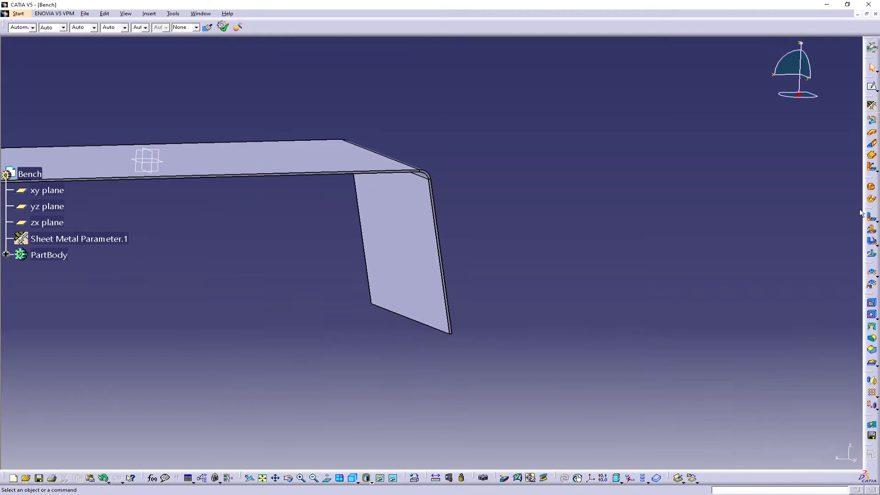
- Add a 70 mm foot flange along the second leg's bottom edge
left_click(872, 168)
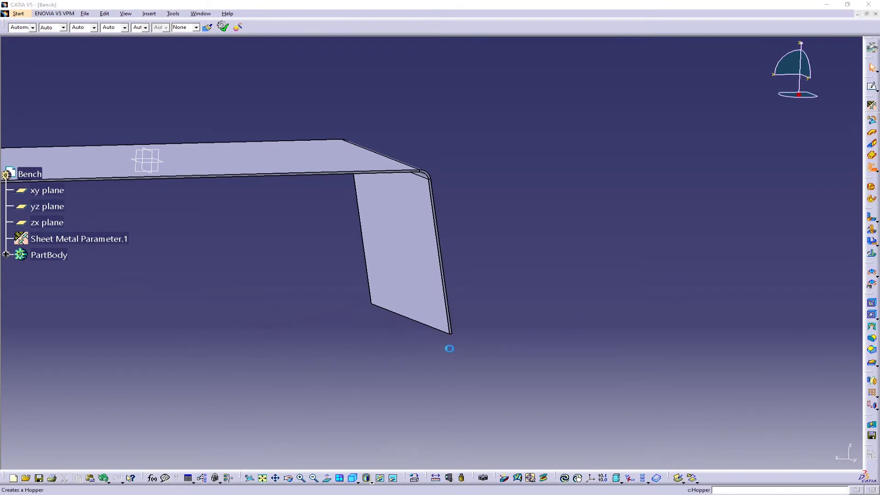
left_click(442, 334)
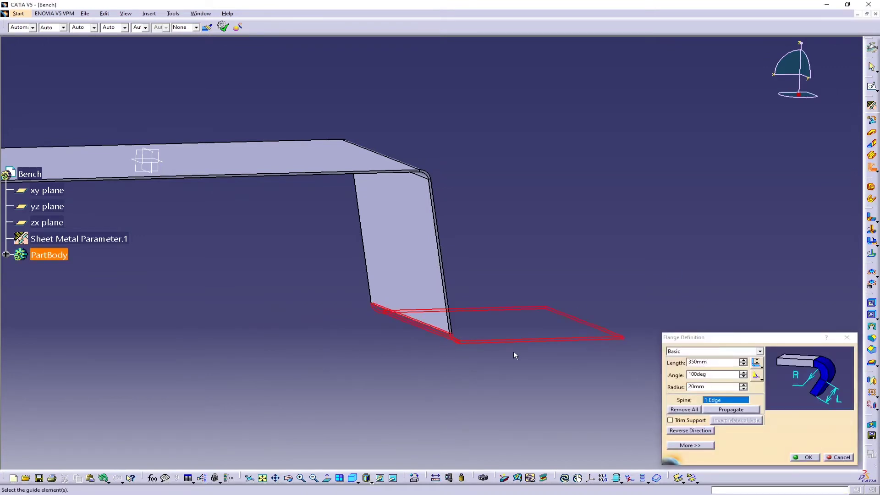
left_click(667, 362)
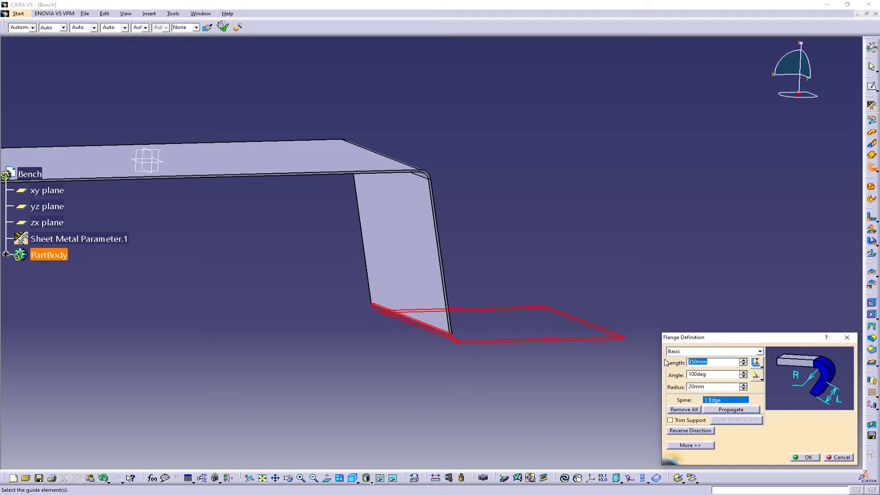
type("70")
left_click(807, 457)
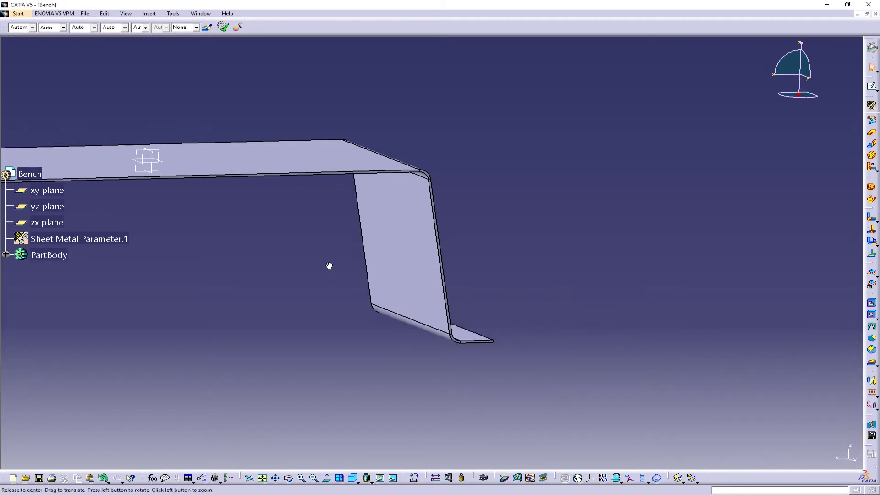
middle_click_drag(329, 265, 440, 253)
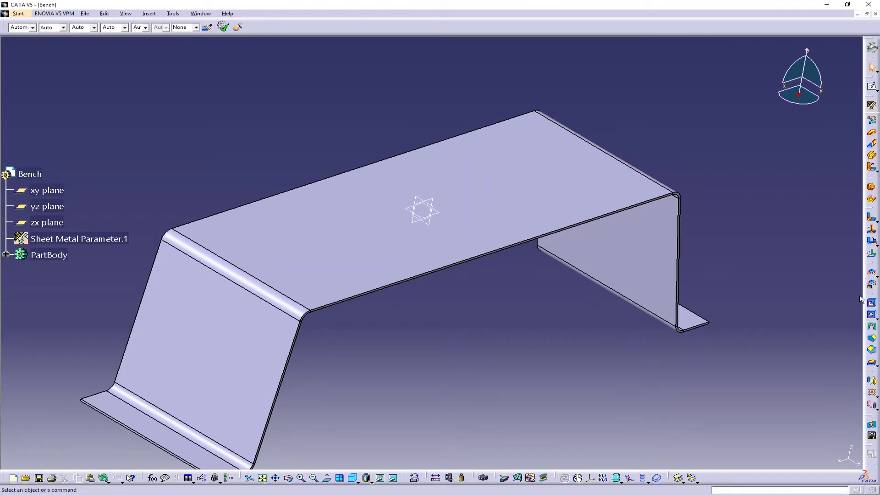
- Place a hole on the seat's top face and open its positioning sketch
left_click(872, 316)
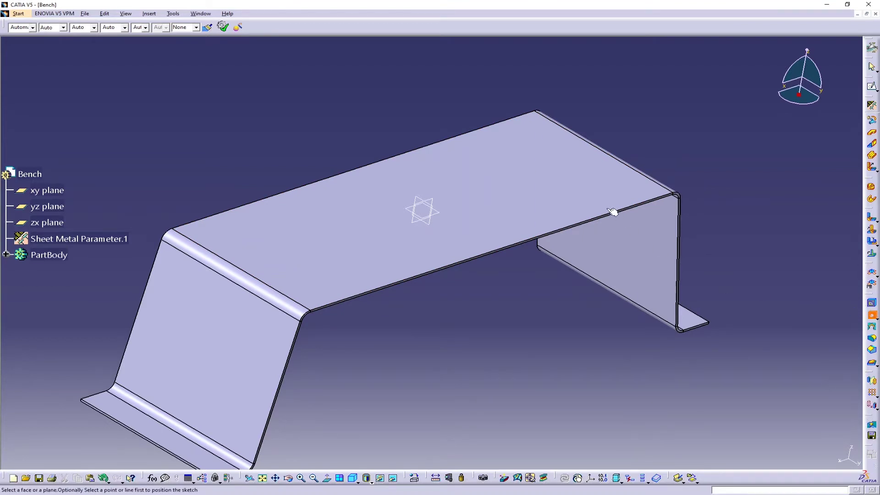
left_click(585, 191)
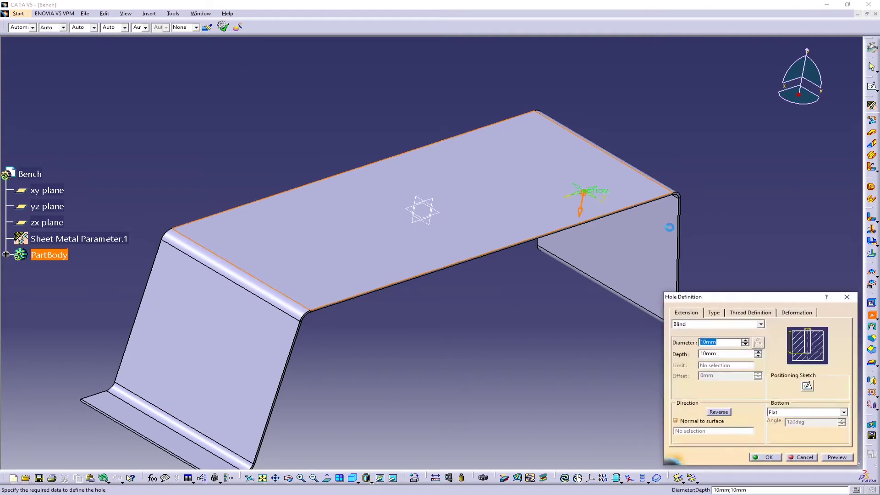
middle_click_drag(565, 177, 575, 250)
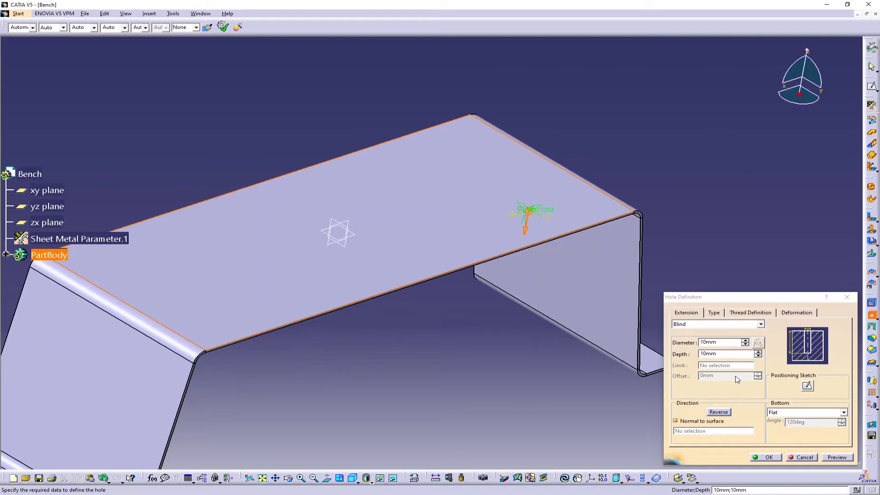
left_click(806, 387)
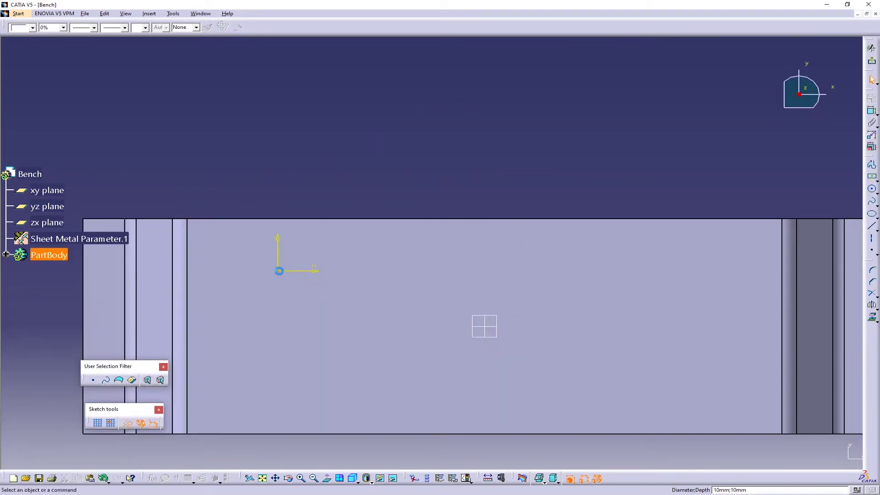
- Move the hole centre off the origin and constrain it 40 mm from the seat's top edge
left_click_drag(278, 270, 225, 246)
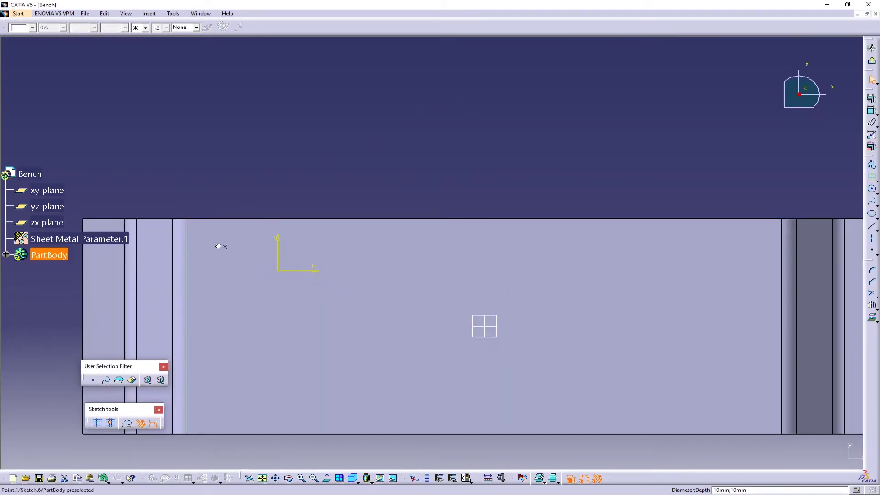
left_click(485, 161)
left_click(872, 111)
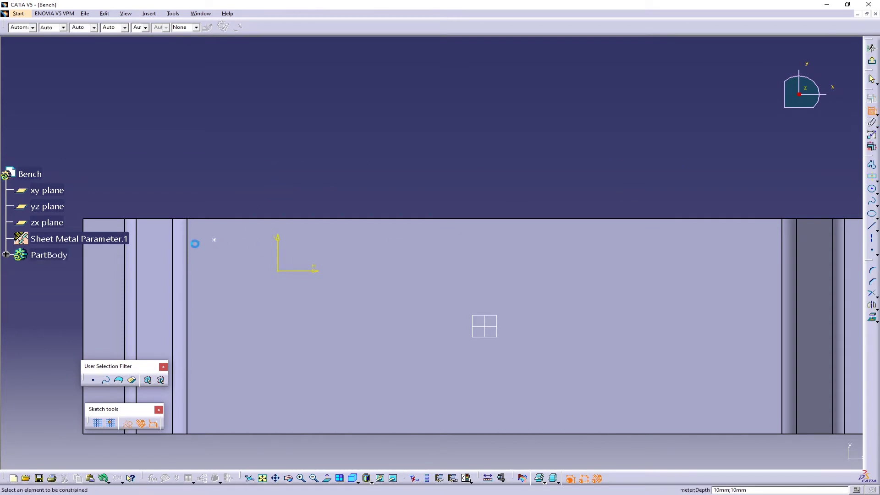
left_click(214, 239)
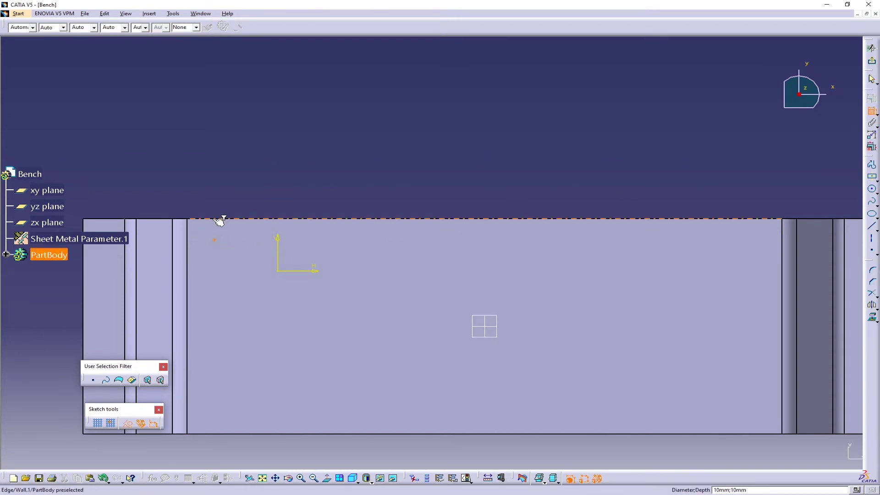
left_click(222, 218)
double_click(243, 171)
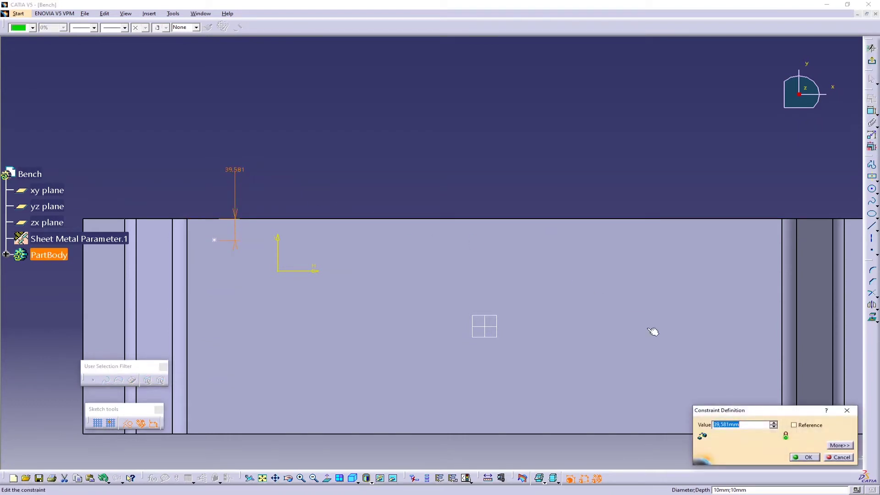
type("40")
left_click(807, 457)
- Dimension the hole centre 40 mm from the left vertical edge and exit the positioning sketch
left_click(871, 116)
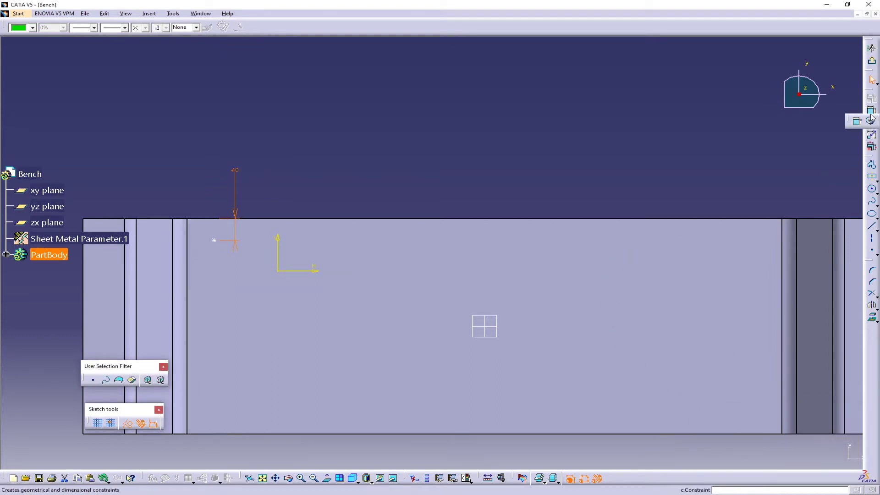
left_click(861, 119)
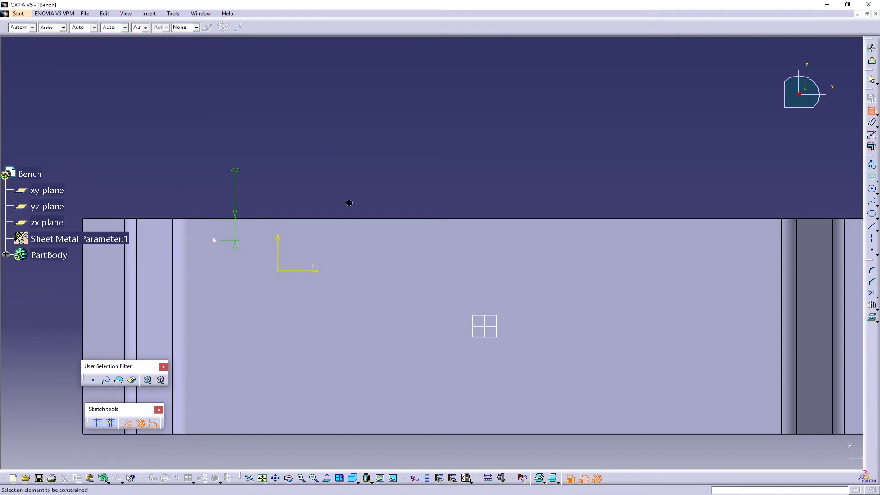
left_click(187, 232)
left_click(214, 240)
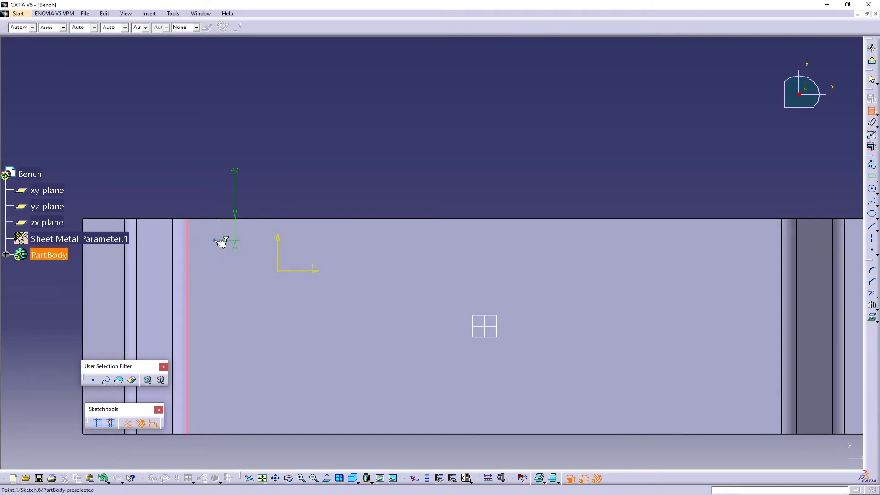
left_click(202, 193)
double_click(202, 187)
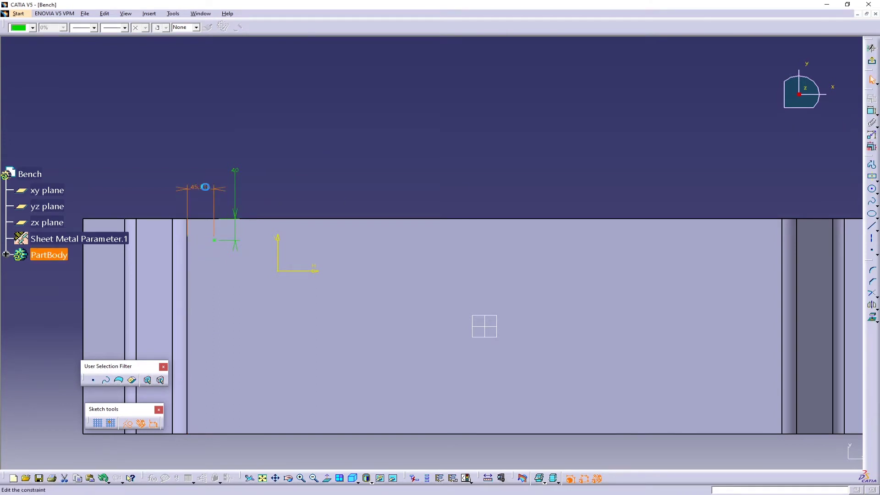
type("4")
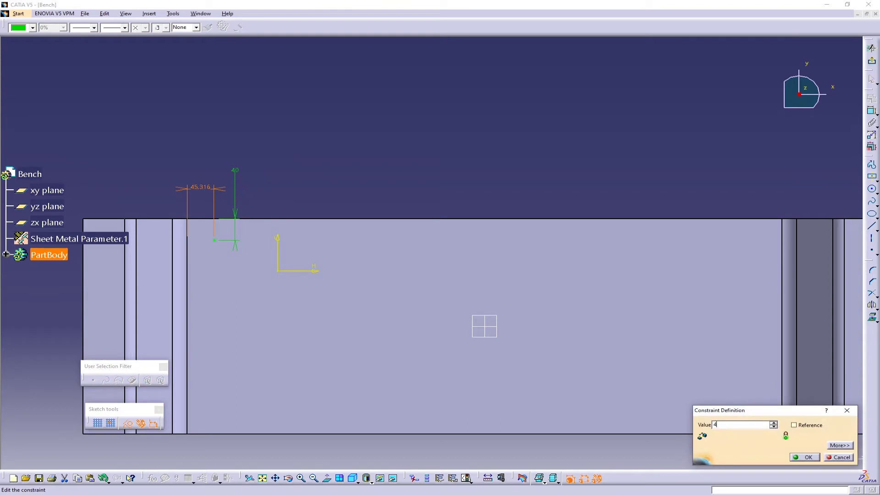
type("0mm")
key("Return")
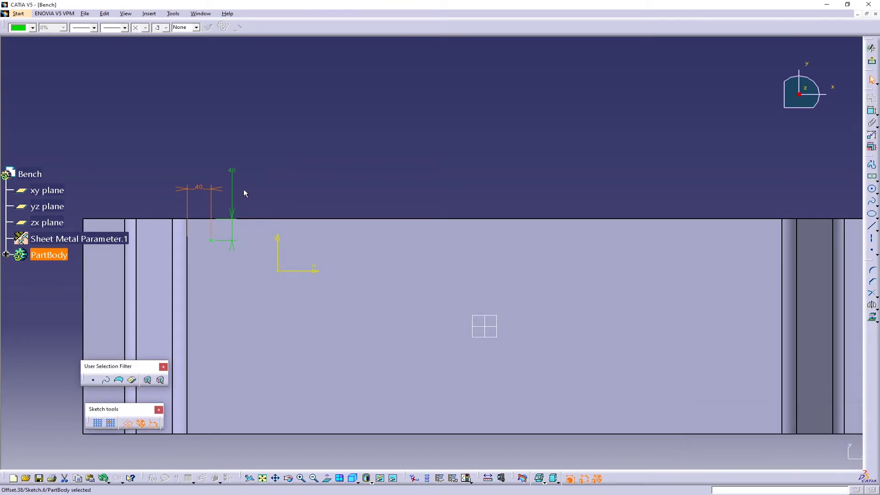
left_click(304, 176)
left_click(872, 111)
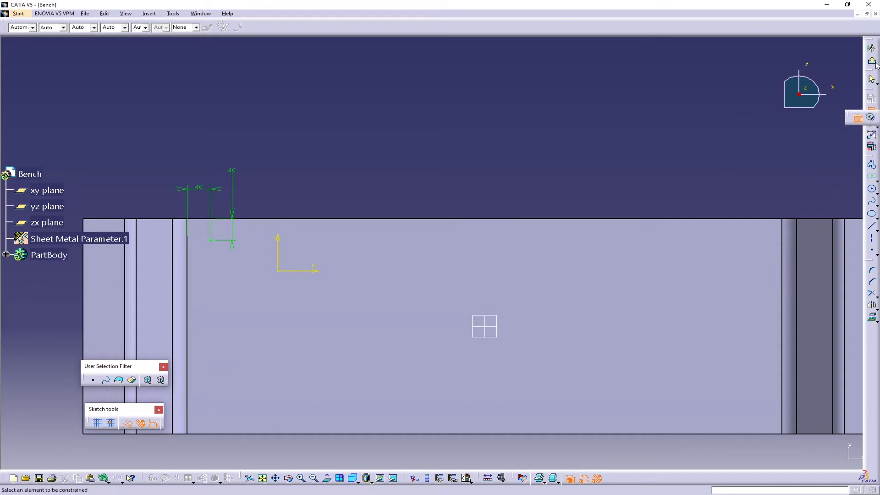
left_click(871, 48)
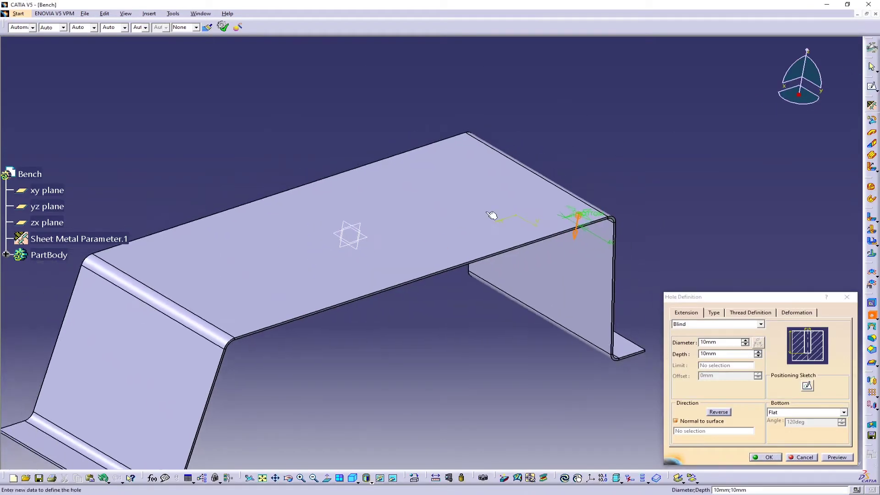
- Create the hole with a 15 mm diameter and Up To Next depth
middle_click_drag(491, 215, 385, 242)
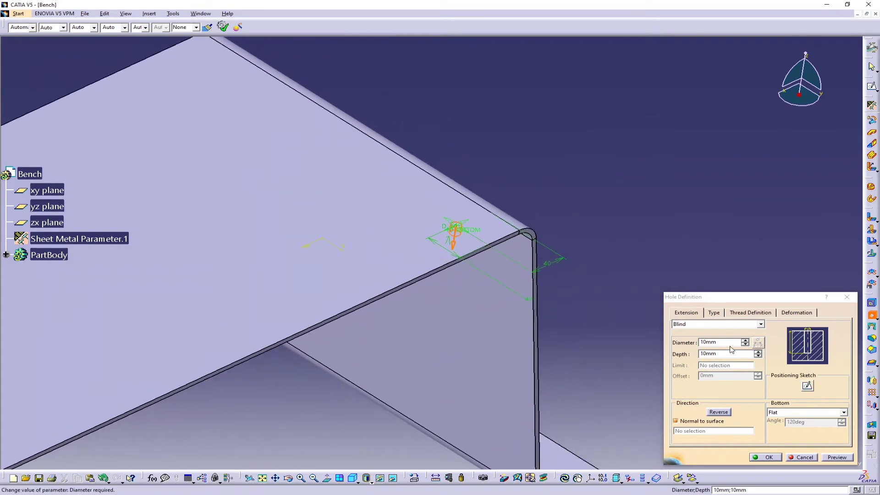
double_click(729, 343)
type("15")
key("Return")
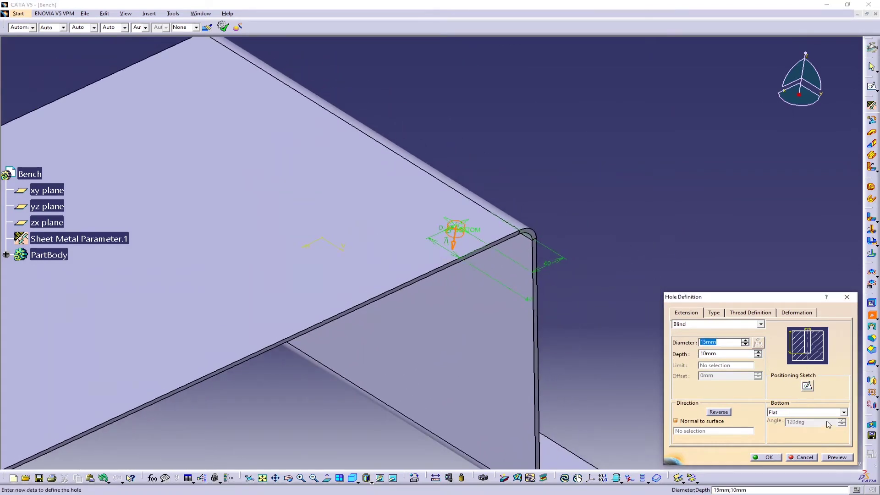
middle_click_drag(403, 236, 341, 218)
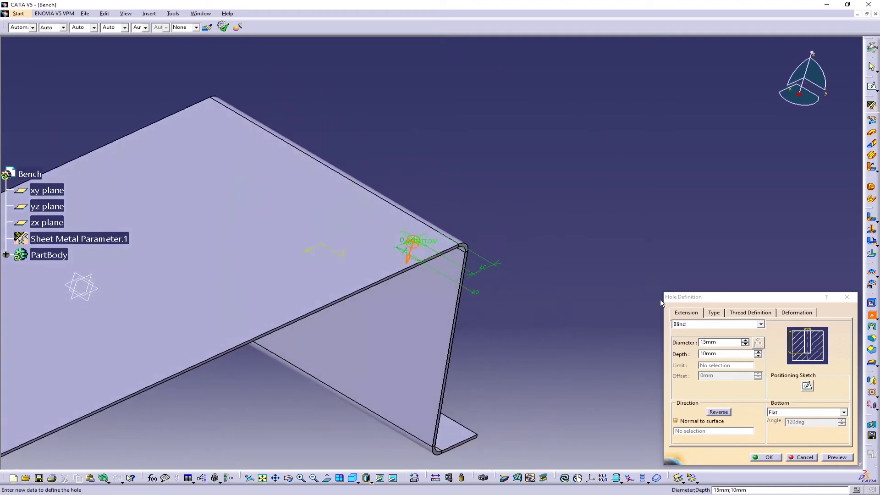
left_click(693, 324)
left_click(680, 336)
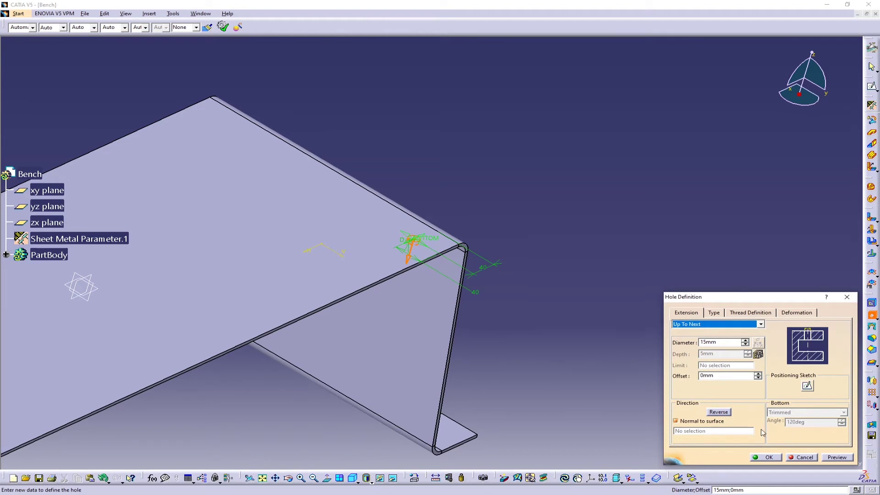
left_click(765, 457)
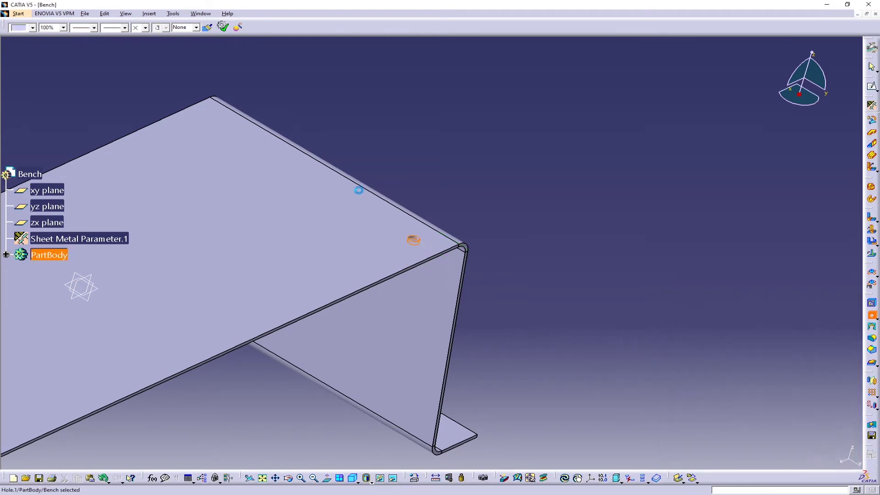
- Edit Hole.1 from the PartBody tree and change its diameter to 20 mm
middle_click_drag(360, 191, 407, 281)
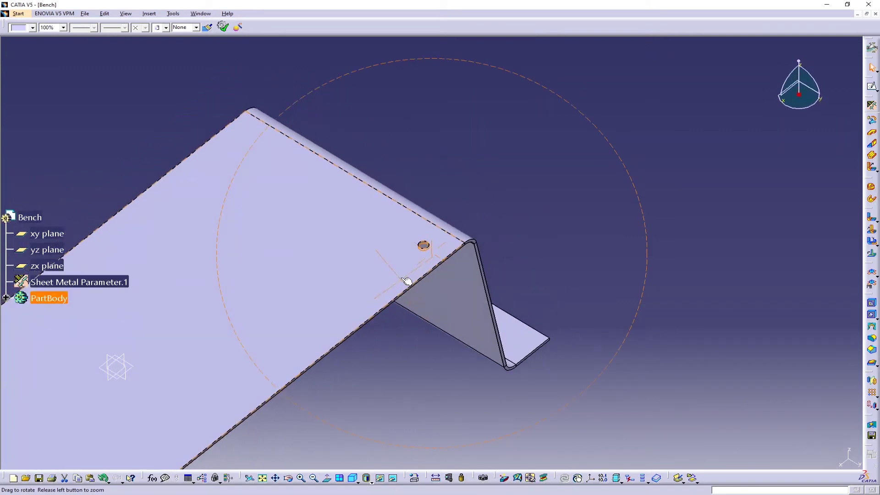
left_click(6, 298)
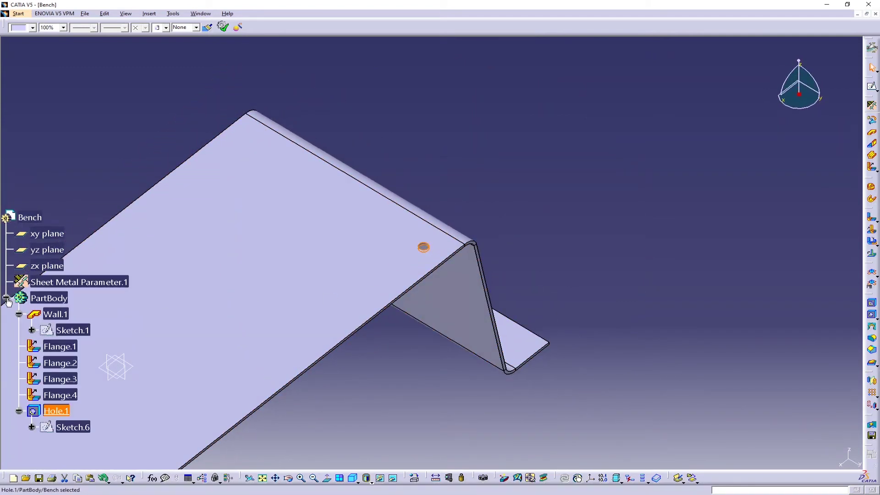
double_click(38, 279)
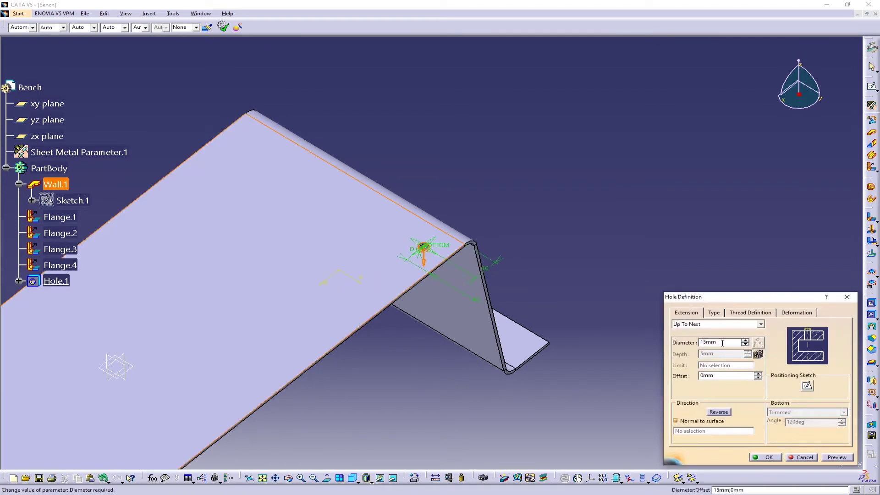
type("20")
key("Return")
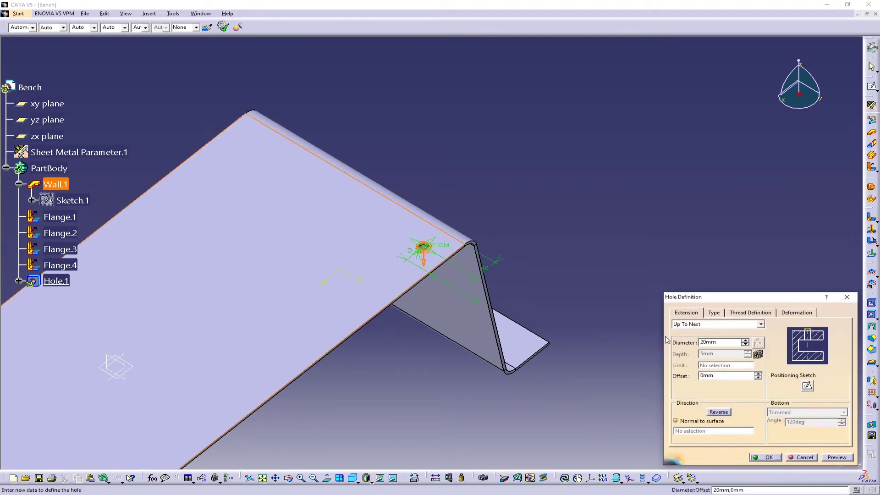
left_click(766, 457)
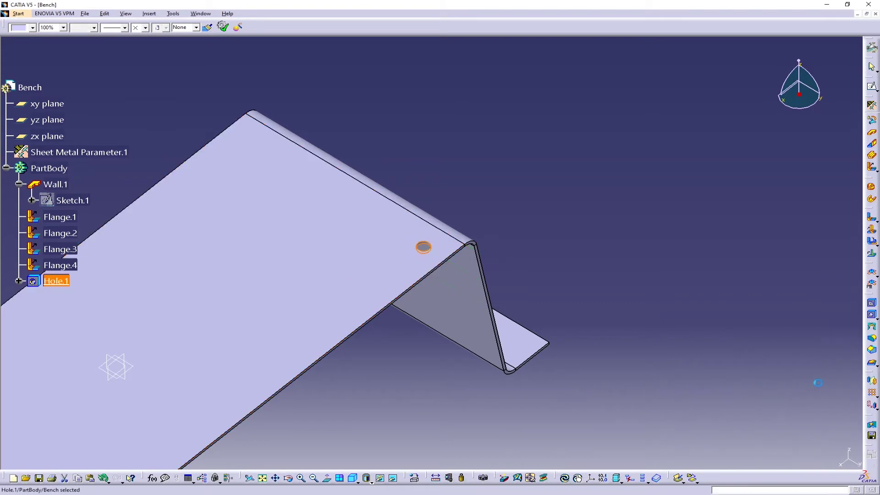
- Start a rectangular pattern of Hole.1 using the seat's top face as reference
middle_click_drag(677, 304, 608, 307)
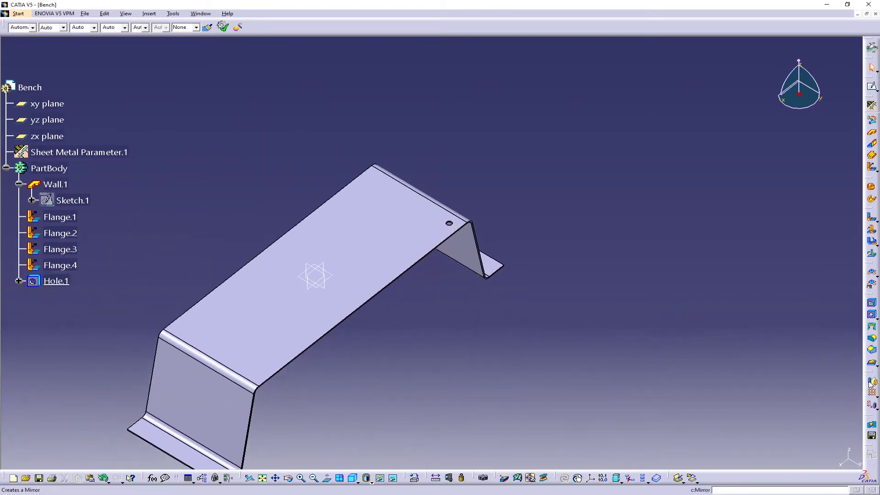
left_click(873, 395)
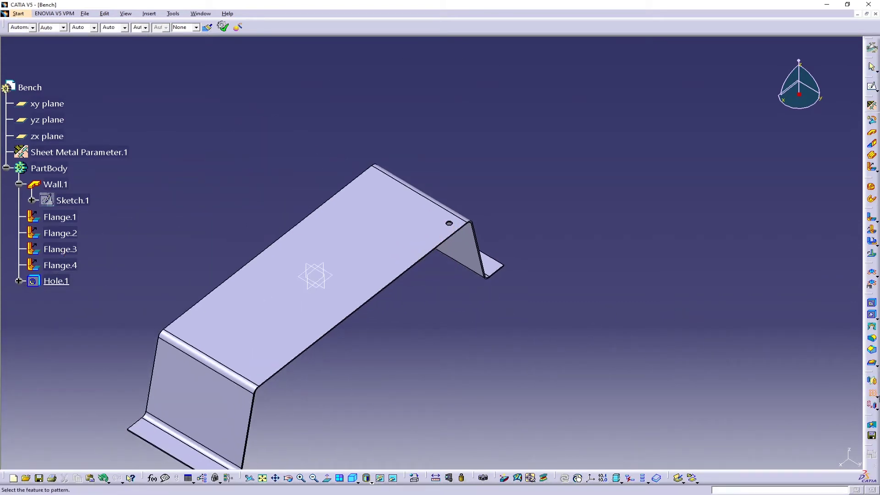
left_click(50, 281)
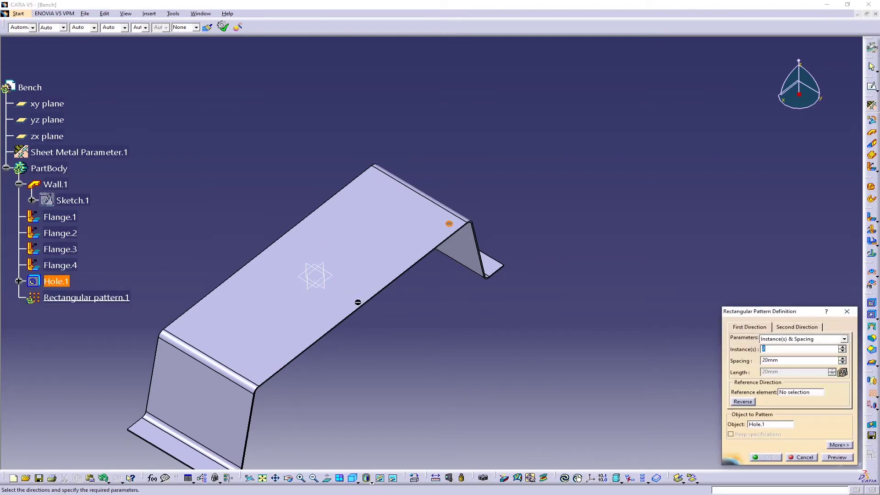
middle_click_drag(357, 300, 334, 215)
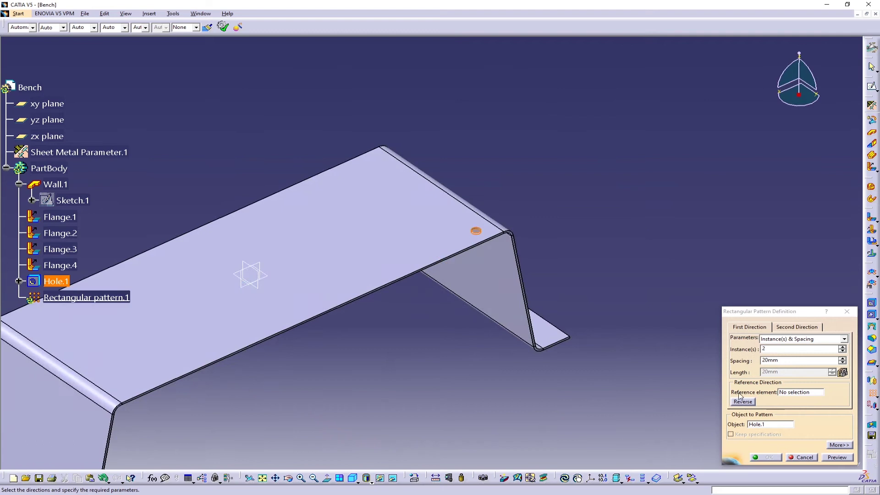
left_click(793, 394)
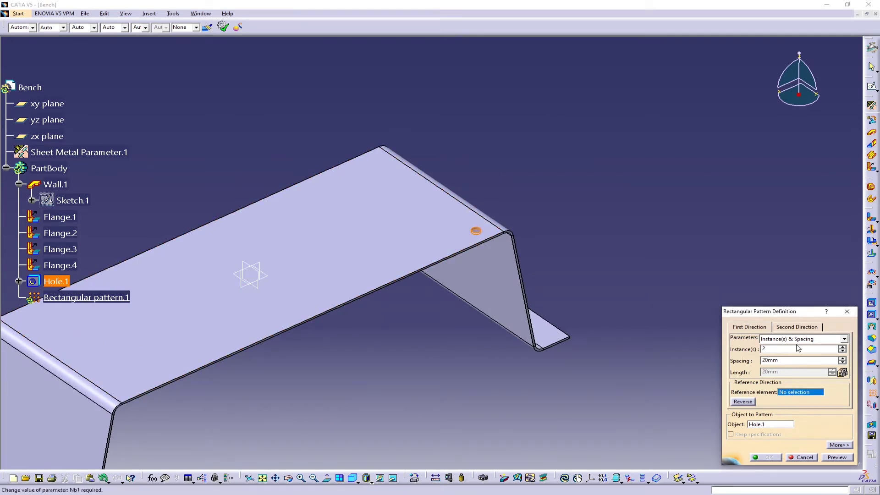
left_click(431, 252)
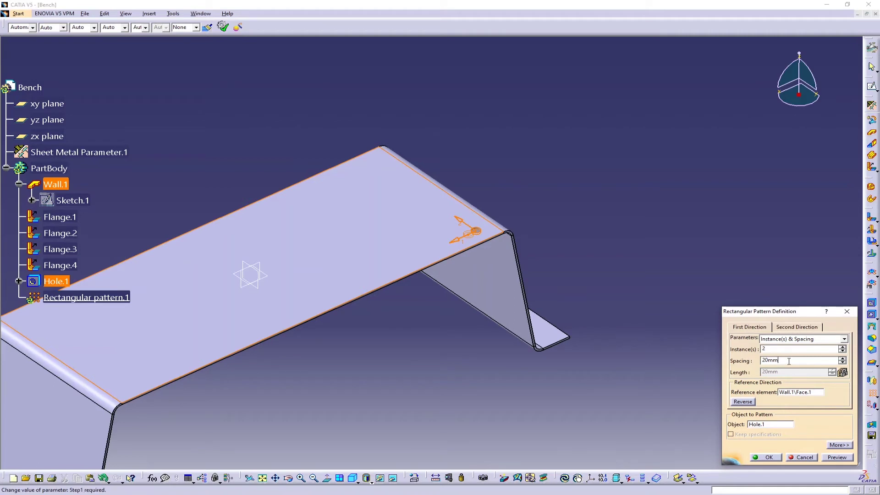
- Set the pattern spacing to 50 mm in both directions
left_click_drag(789, 362, 742, 360)
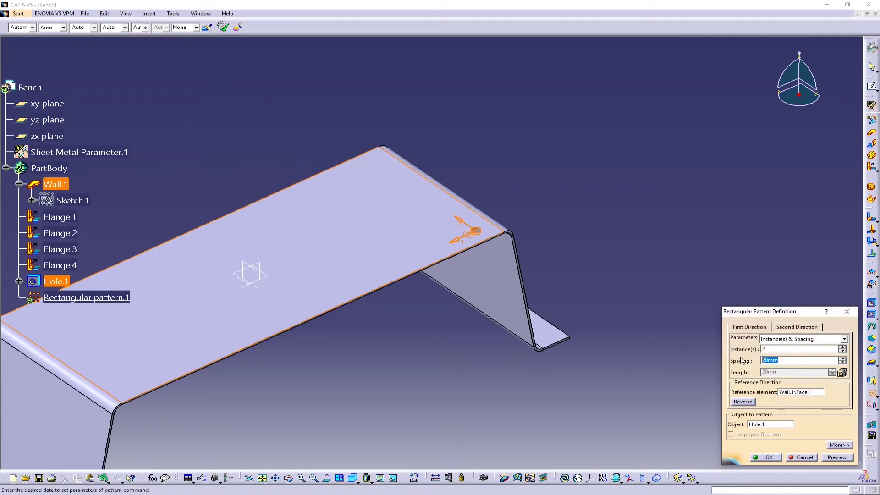
type("50mm")
key("Return")
left_click(785, 328)
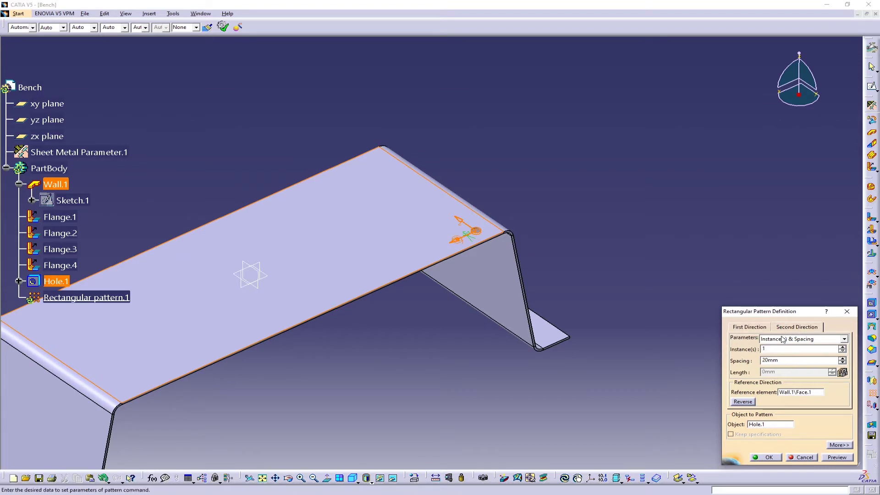
double_click(777, 360)
key("Return")
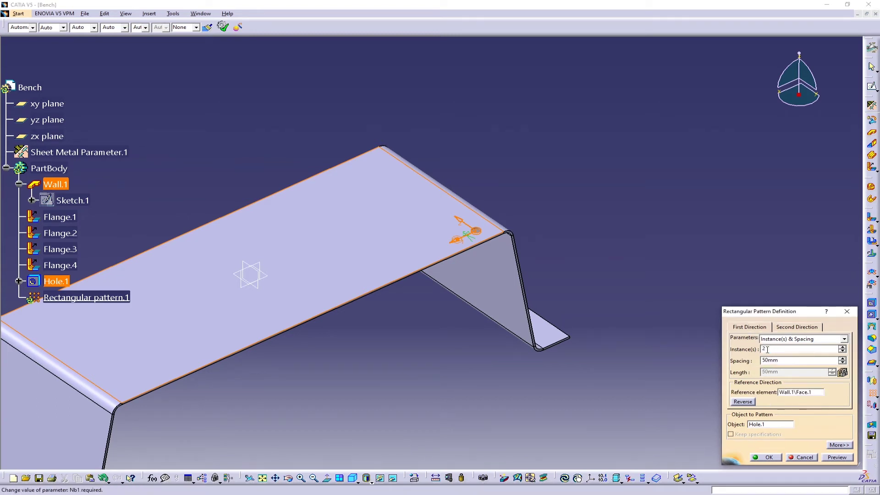
left_click(755, 328)
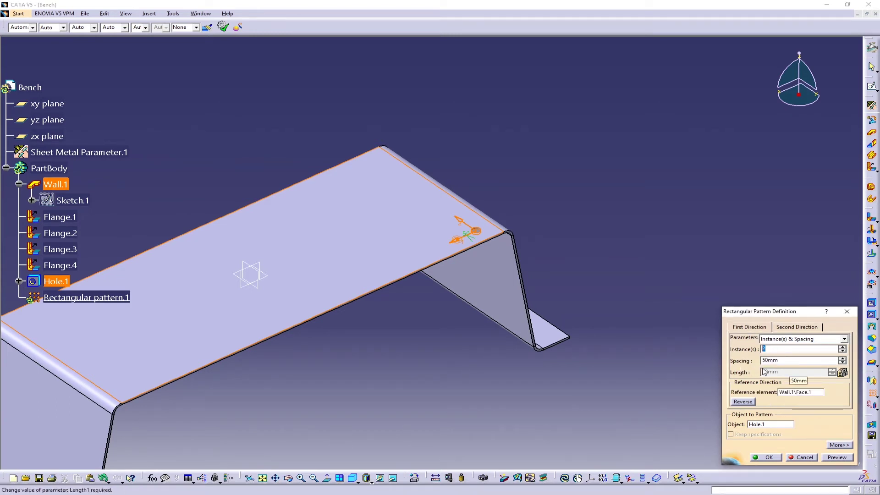
- Set the first direction to 19 holes at 51 mm spacing
left_click(789, 361)
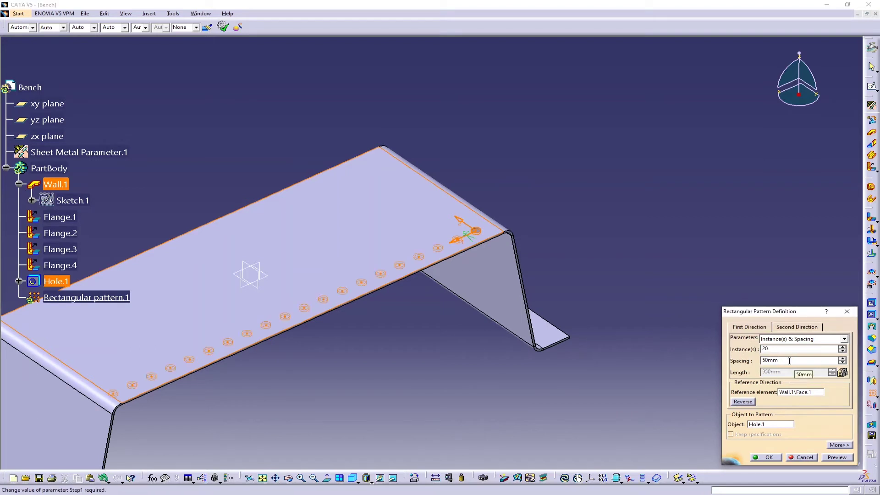
key("shift+Tab")
type("19")
key("Return")
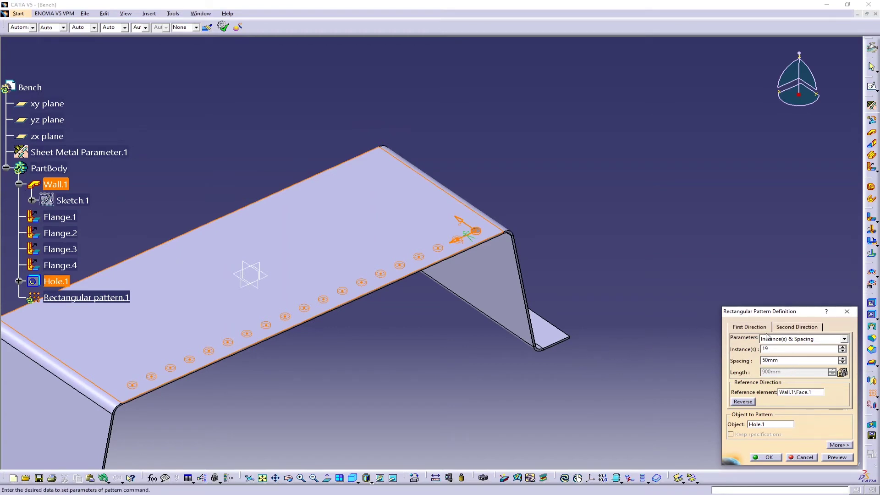
left_click(843, 358)
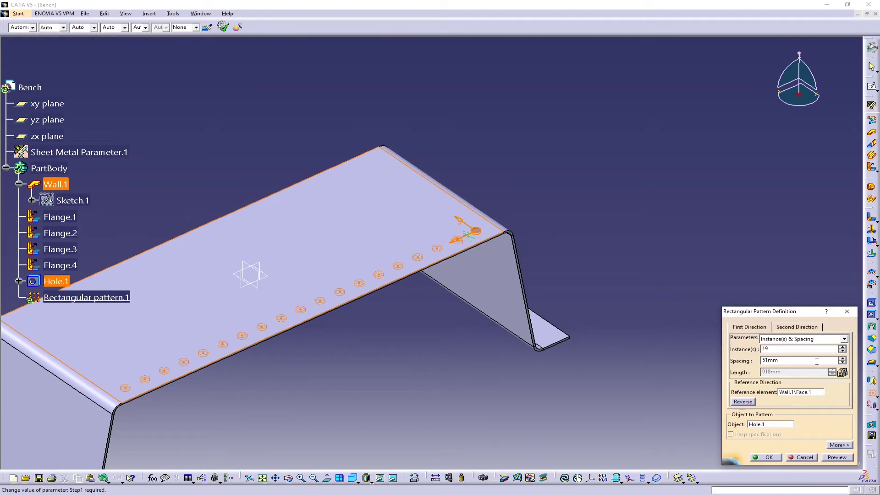
- Set the second direction to 8 holes at 47 mm spacing and create the pattern
left_click(783, 327)
key("Tab")
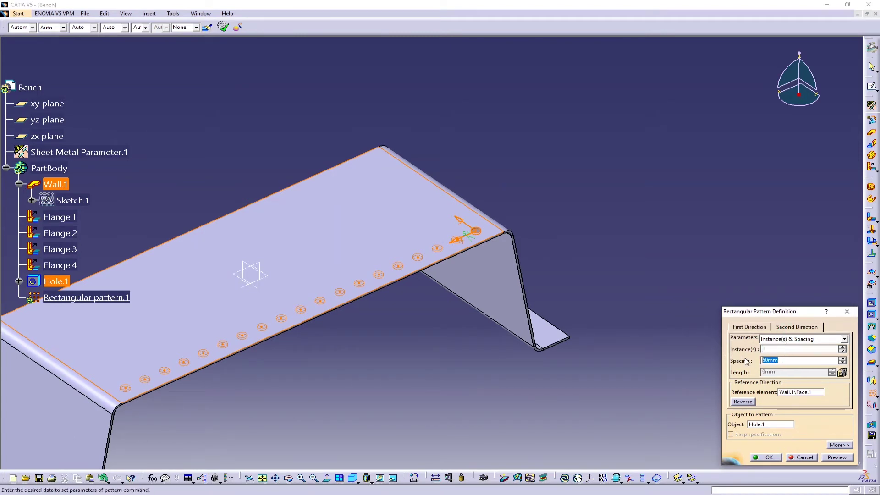
type("51mm")
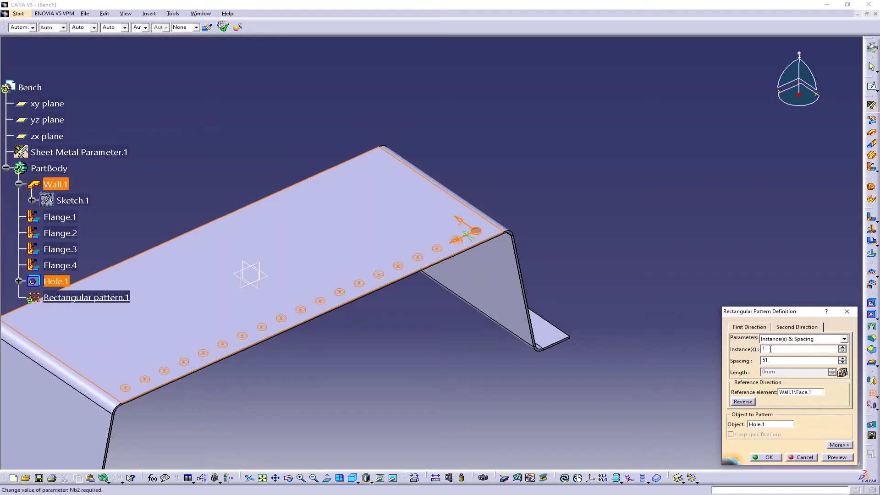
left_click(781, 349)
left_click(785, 358)
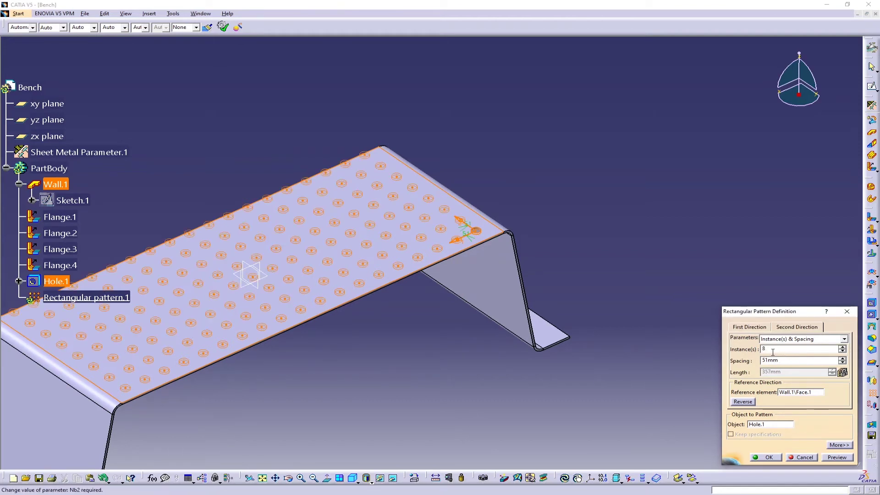
left_click(842, 363)
left_click(842, 362)
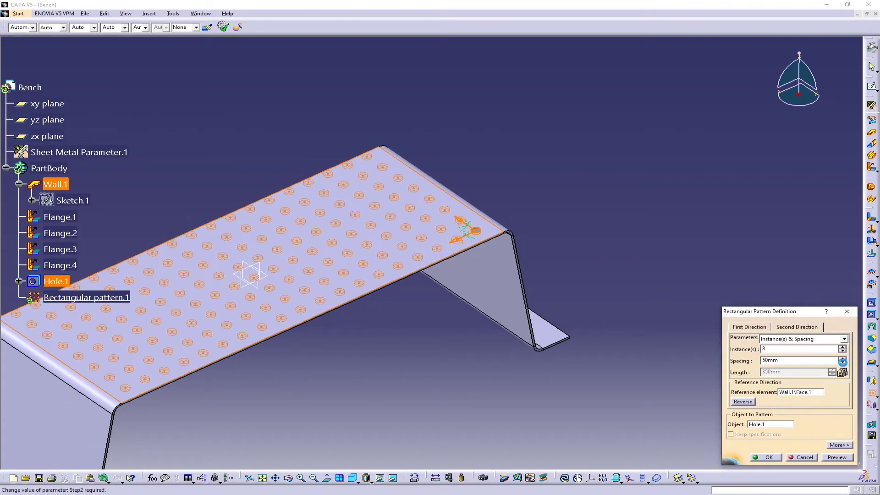
left_click(843, 362)
left_click(842, 363)
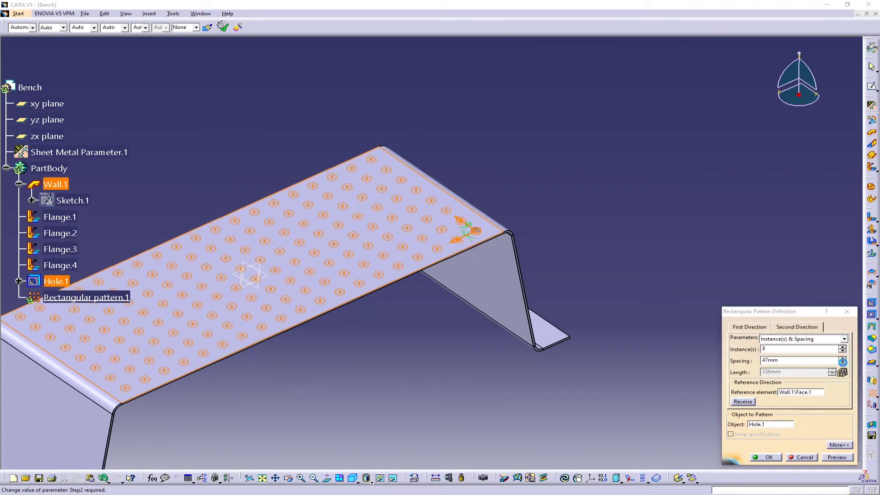
middle_click_drag(385, 243, 406, 321)
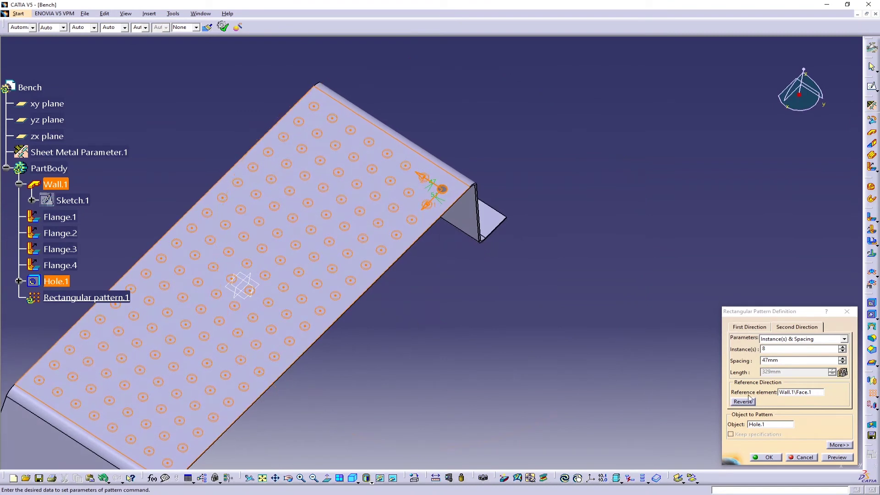
left_click(769, 457)
- Pan and orbit the view to inspect the fully perforated bench seat and legs
middle_click_drag(334, 341, 471, 313)
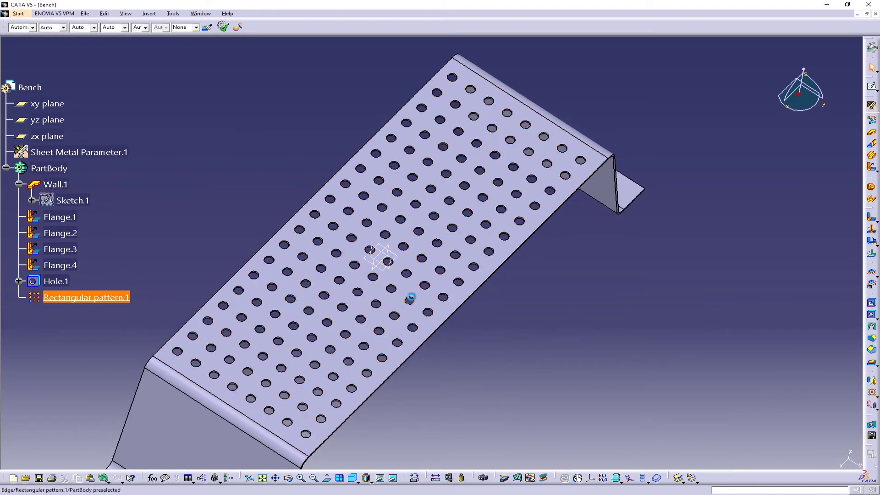
middle_click_drag(407, 293, 444, 266)
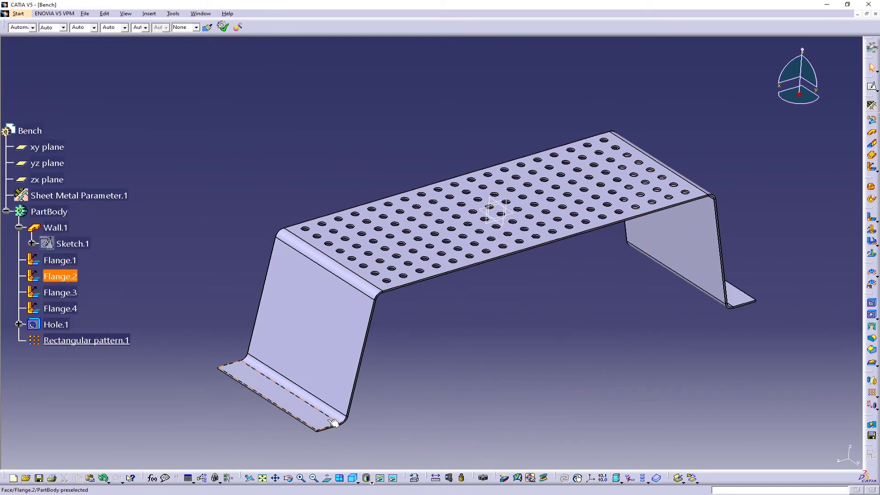
middle_click_drag(550, 200, 543, 207)
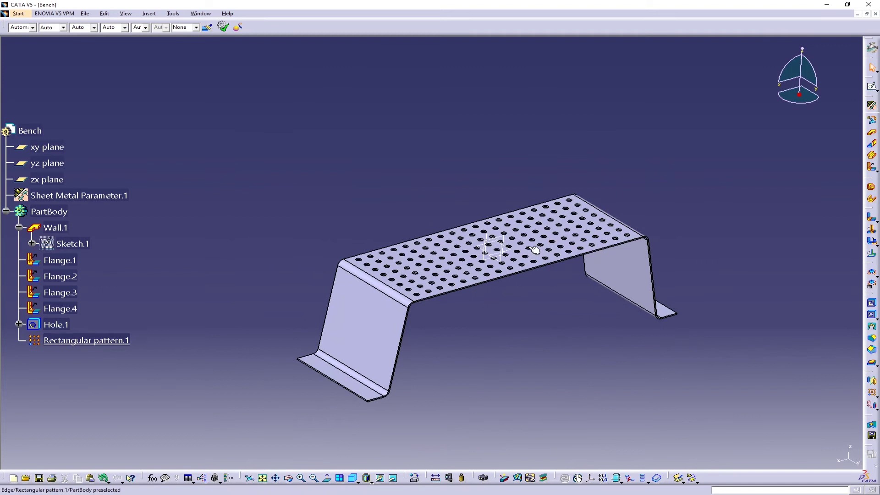
- Switch to the Photo Studio street scene and review the Scene dialog's Predefined and Custom tabs
left_click(485, 477)
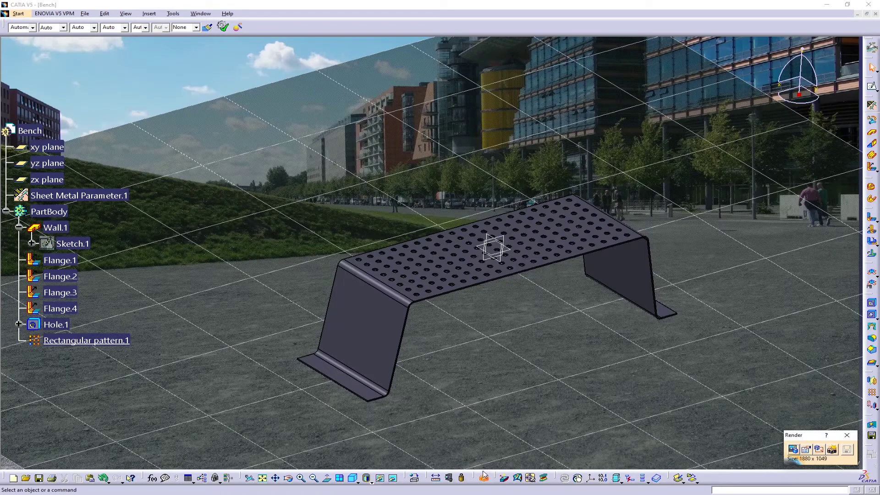
middle_click_drag(474, 182, 471, 196)
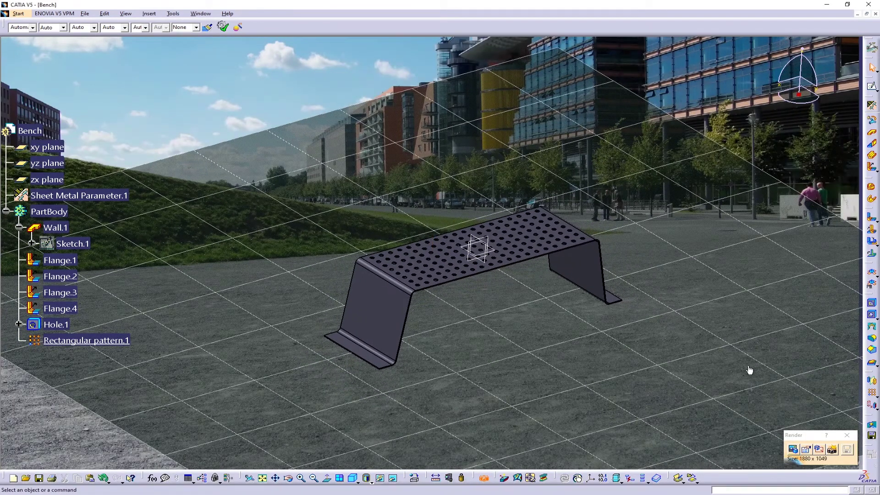
left_click(793, 449)
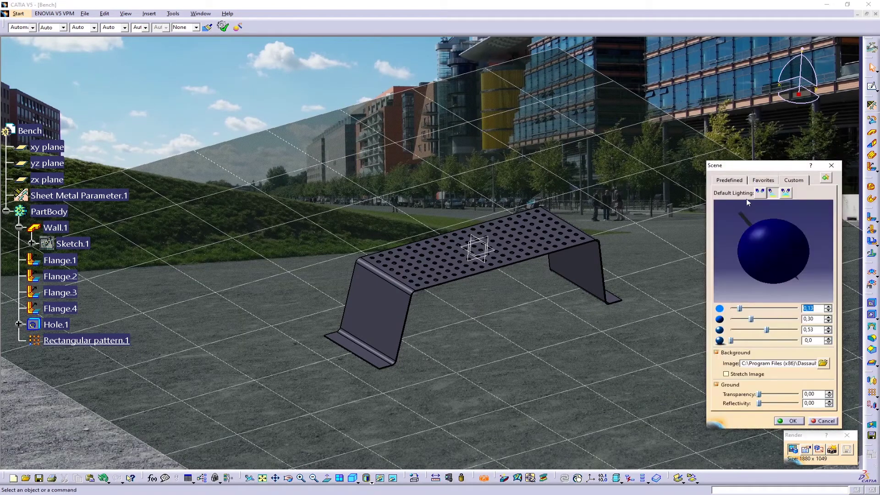
left_click(730, 182)
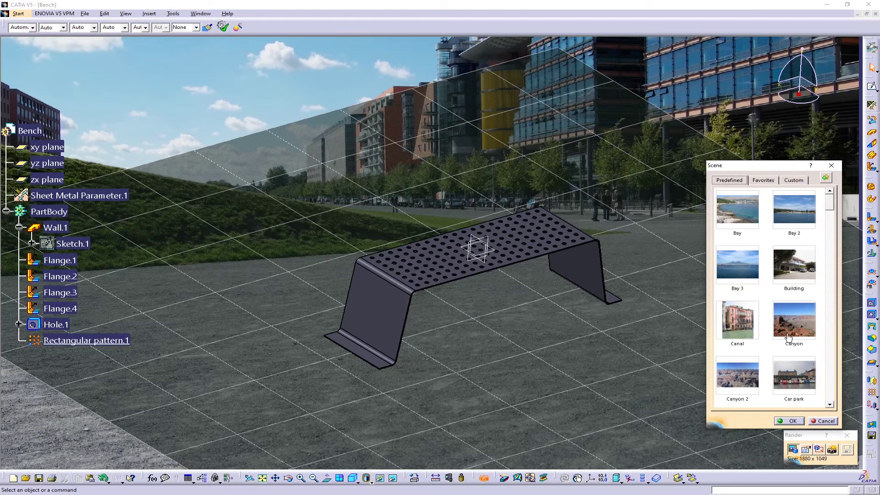
left_click(794, 181)
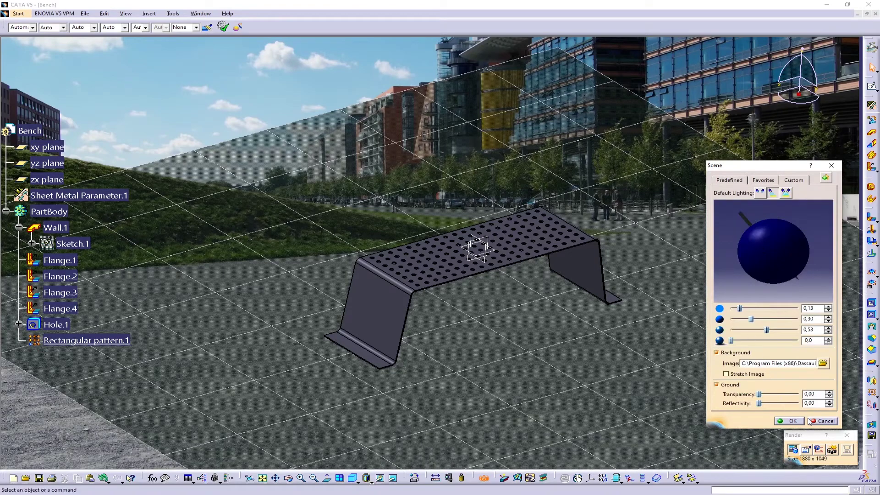
- Move the Scene dialog to the left and pan the bench toward the lower right
middle_click_drag(492, 363, 457, 305)
left_click_drag(748, 168, 169, 181)
middle_click_drag(428, 286, 590, 385)
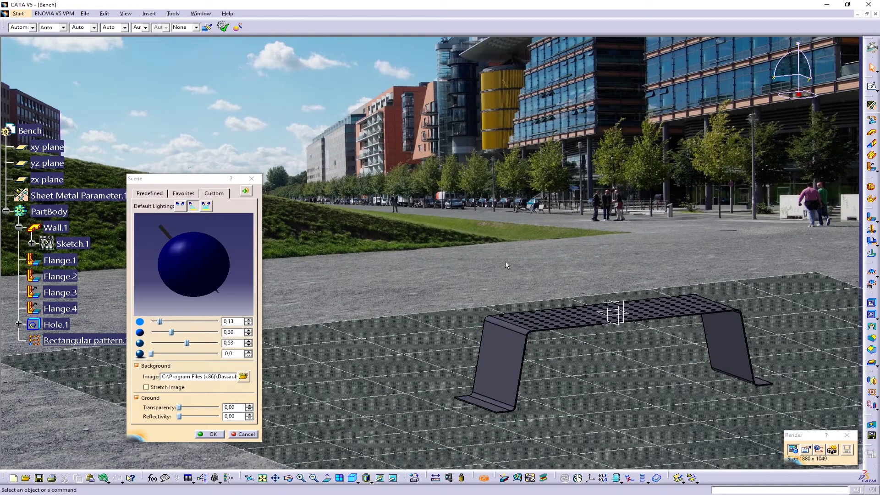
- Set View > Render Style to Perspective and turn the bench slightly
left_click(105, 14)
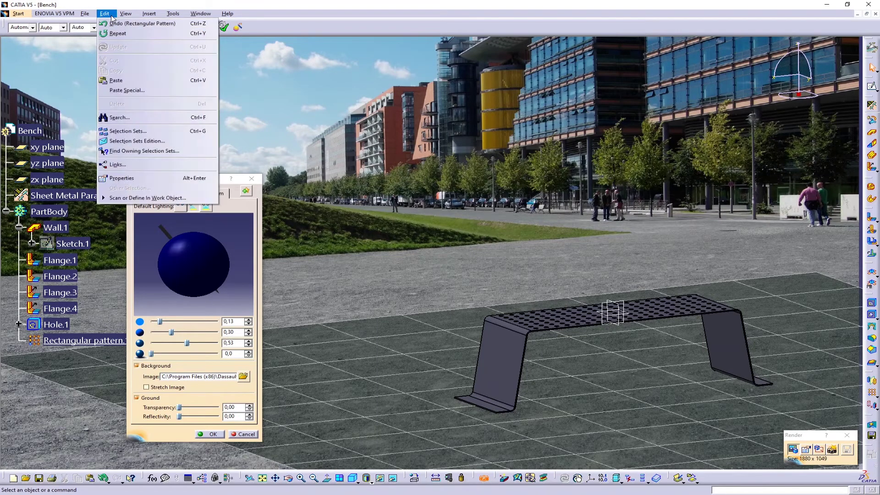
mouse_move(126, 14)
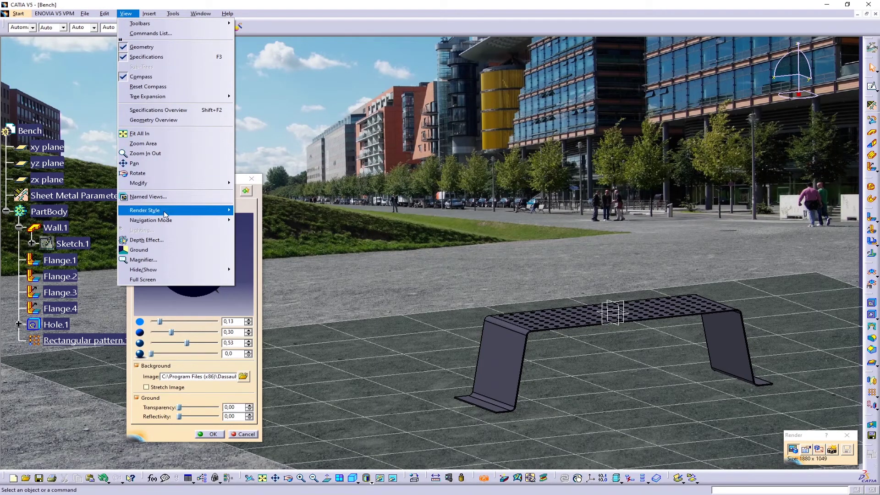
mouse_move(164, 214)
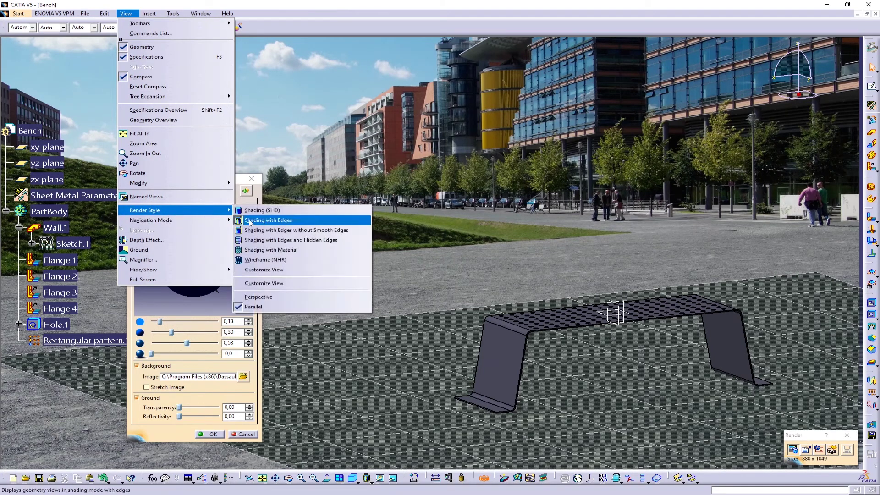
left_click(259, 297)
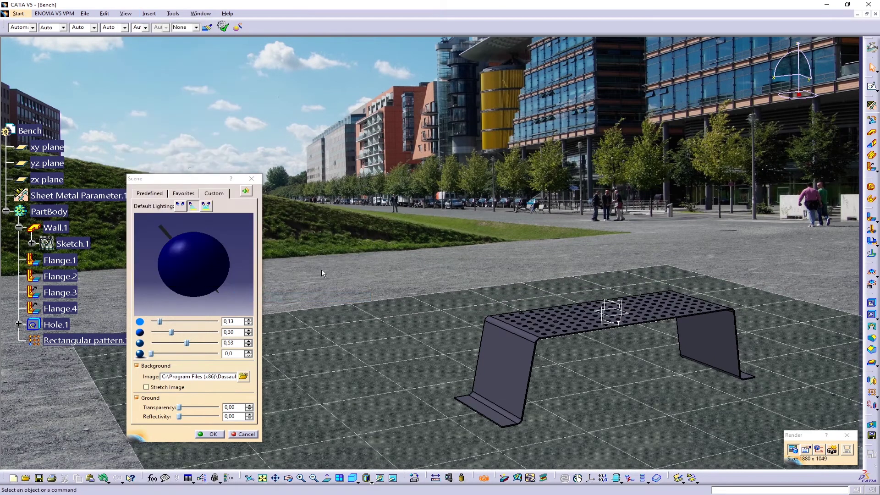
mouse_move(638, 350)
middle_mouse_down()
mouse_move(607, 377)
mouse_move(620, 379)
mouse_move(600, 363)
mouse_move(622, 372)
mouse_move(676, 339)
mouse_move(672, 353)
mouse_move(614, 365)
mouse_move(645, 366)
middle_mouse_up()
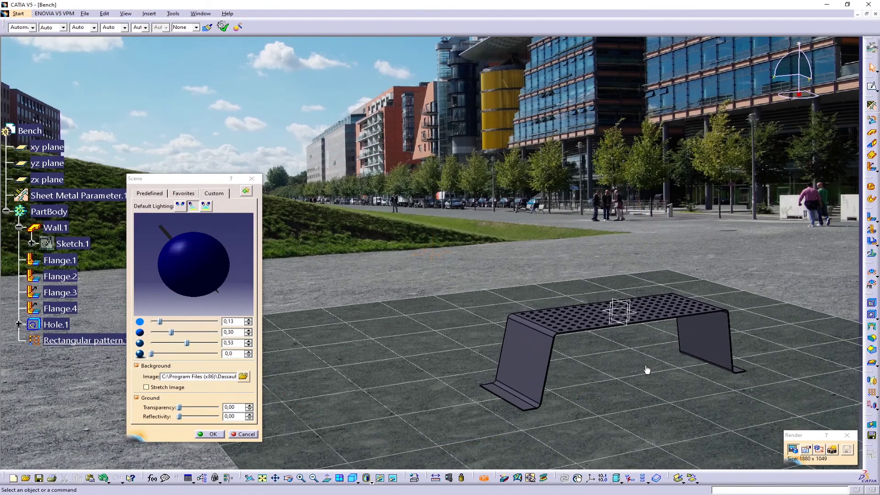
- Adjust the light direction and intensity, set shadow softness to 0,0, and confirm the Scene dialog
left_click_drag(185, 183, 304, 175)
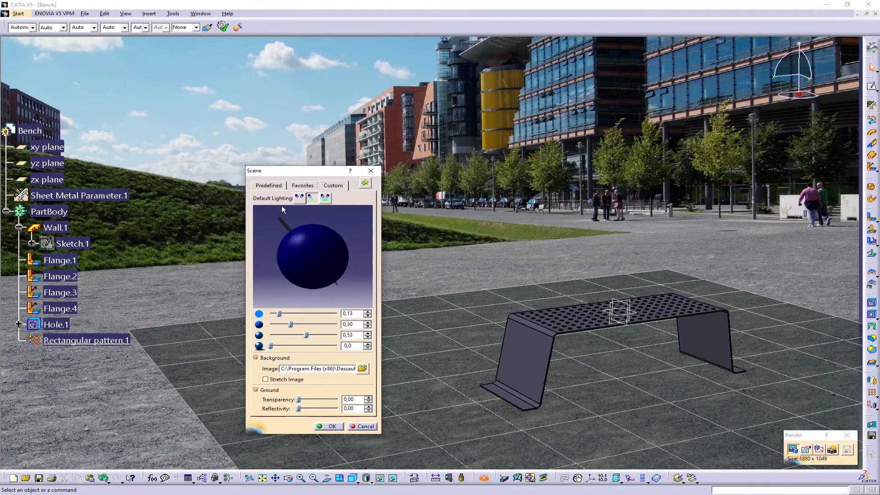
mouse_move(282, 223)
left_mouse_down()
mouse_move(263, 215)
mouse_move(296, 225)
mouse_move(268, 218)
mouse_move(295, 229)
mouse_move(276, 219)
left_mouse_up()
left_click_drag(285, 223, 280, 223)
mouse_move(280, 315)
left_mouse_down()
mouse_move(298, 315)
mouse_move(280, 315)
left_mouse_up()
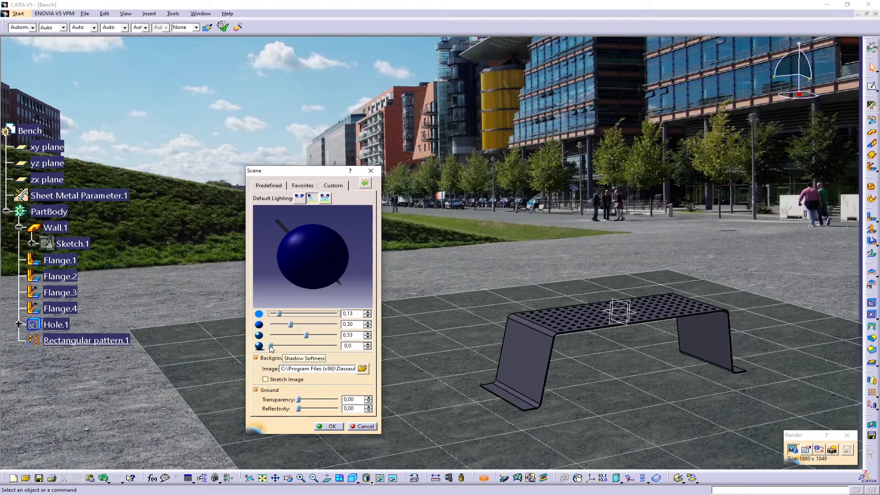
left_click(352, 345)
left_click_drag(352, 346, 348, 346)
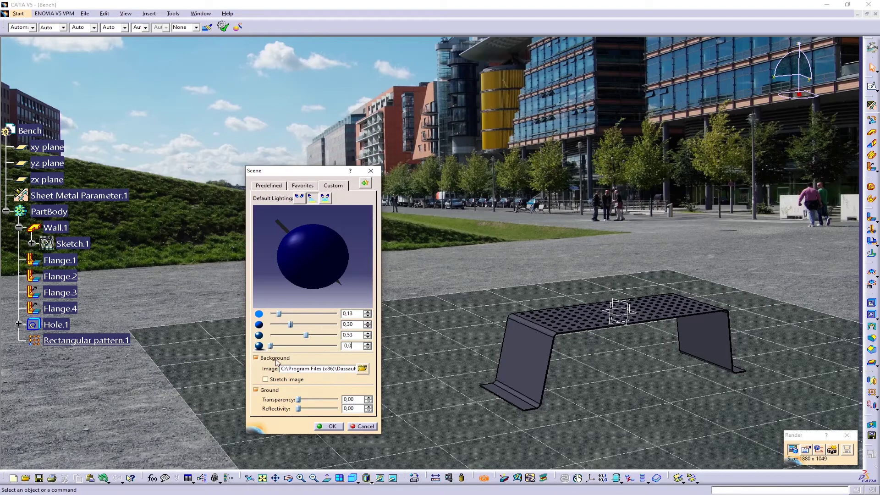
left_click(328, 427)
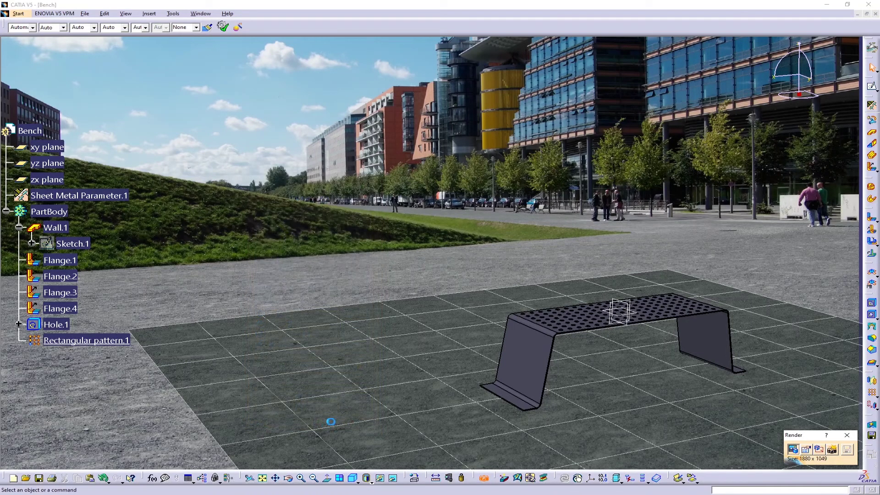
- Define a render area around the bench and render it as a 1066 x 681 image
left_click(818, 450)
left_click(351, 428)
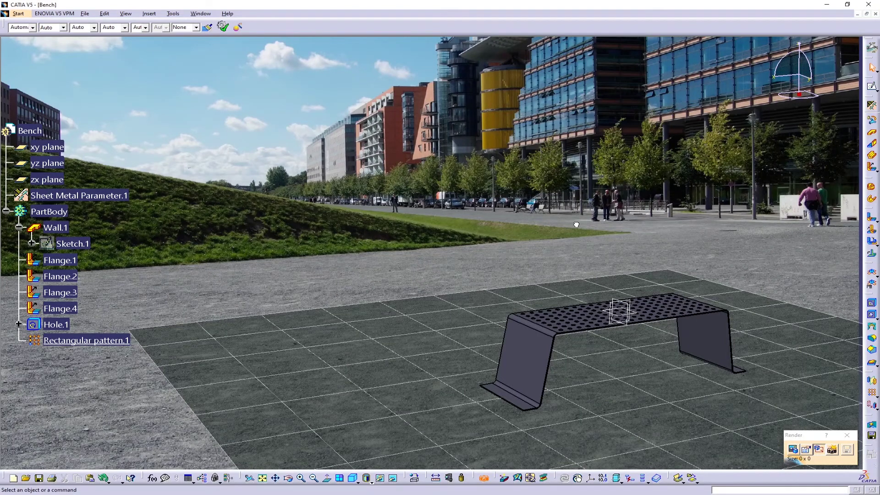
left_click_drag(723, 163, 839, 149)
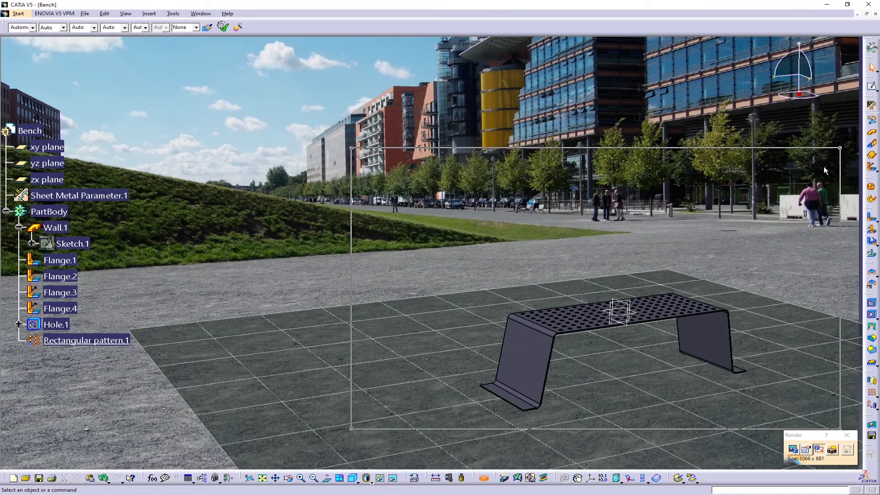
left_click(832, 451)
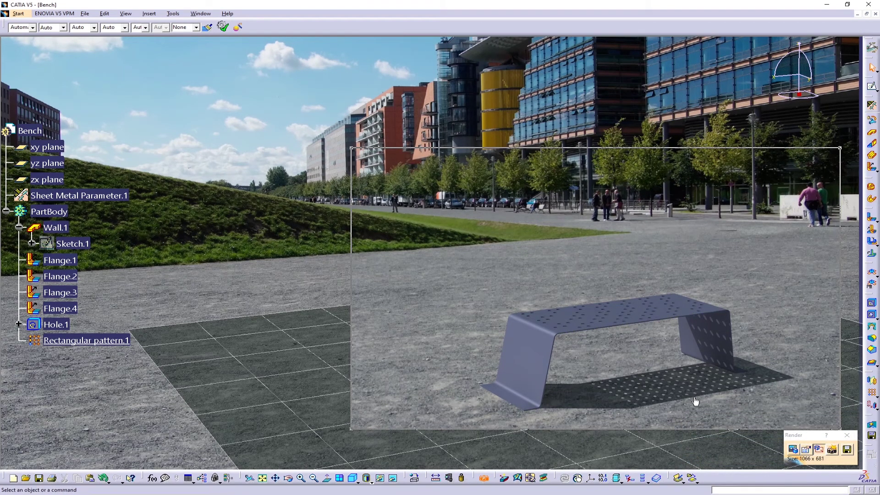
- Select the Bench part and open the Painting materials in the catalog
left_click(34, 137)
left_click(34, 137)
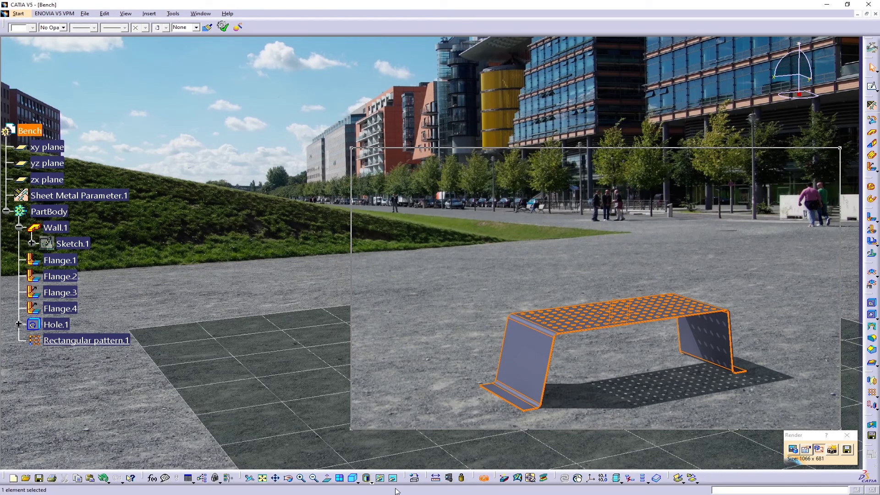
left_click(415, 478)
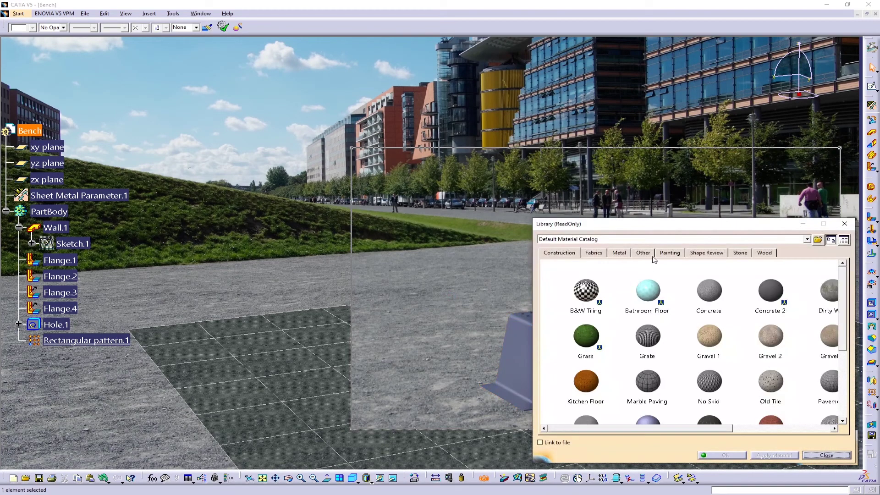
left_click(669, 253)
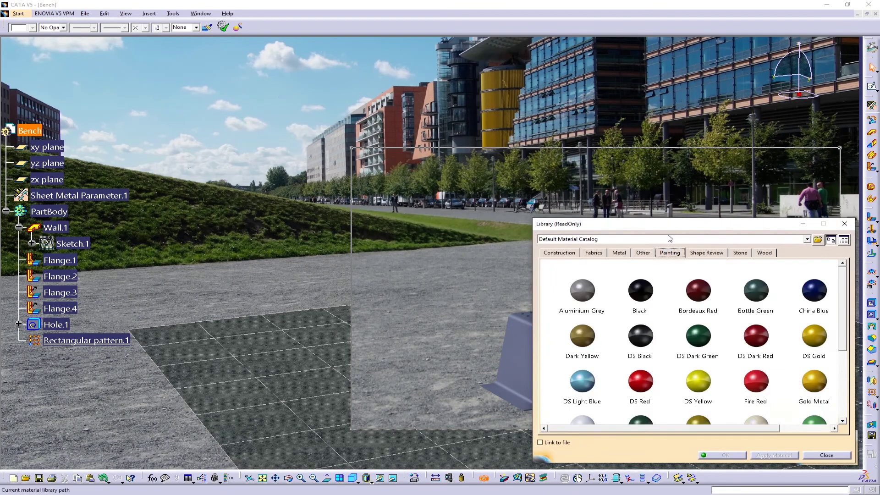
- Apply Sunshine Orange paint to the bench and re-render the scene
left_click_drag(667, 224, 643, 178)
scroll(638, 304, "down", 2)
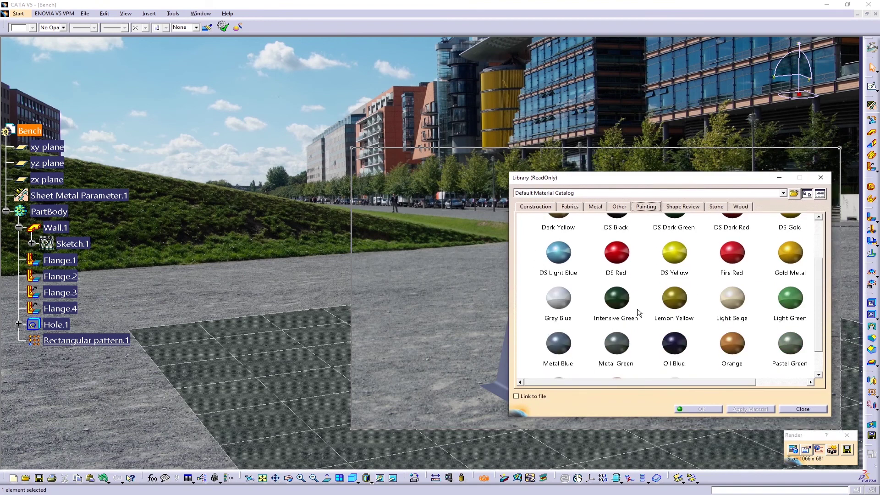
scroll(637, 326, "down", 1)
left_click(634, 349)
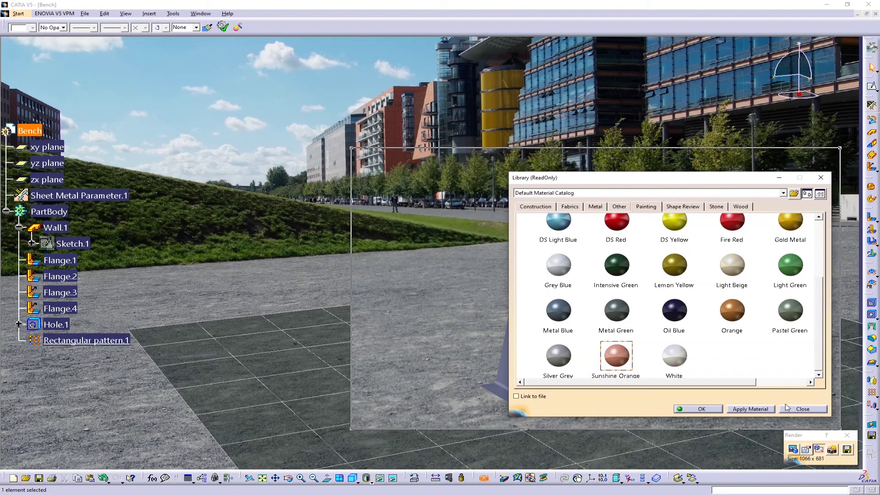
left_click(750, 409)
left_click(803, 409)
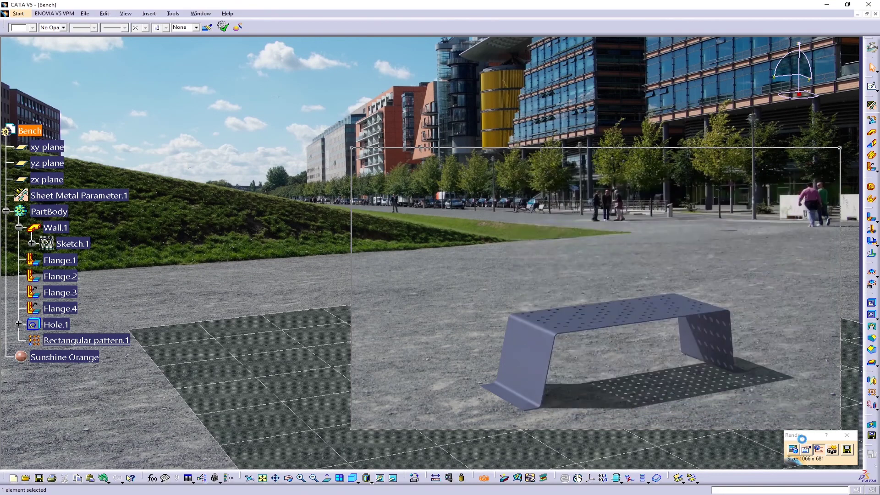
left_click(833, 453)
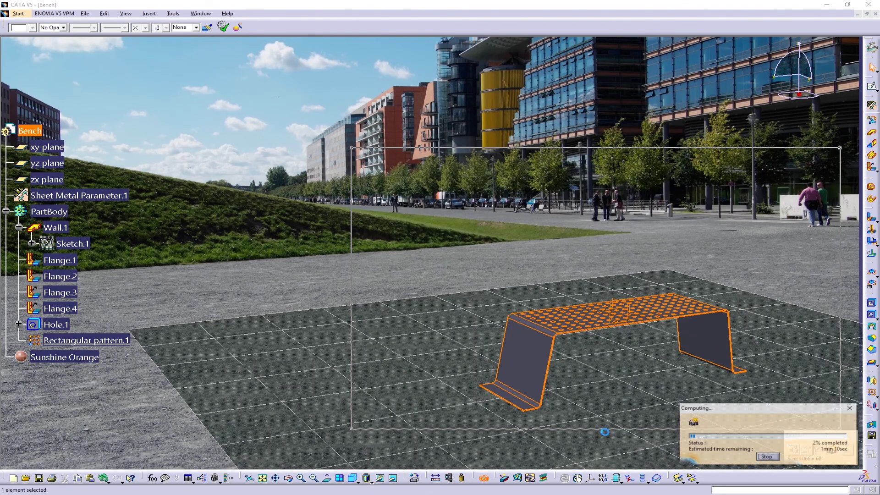